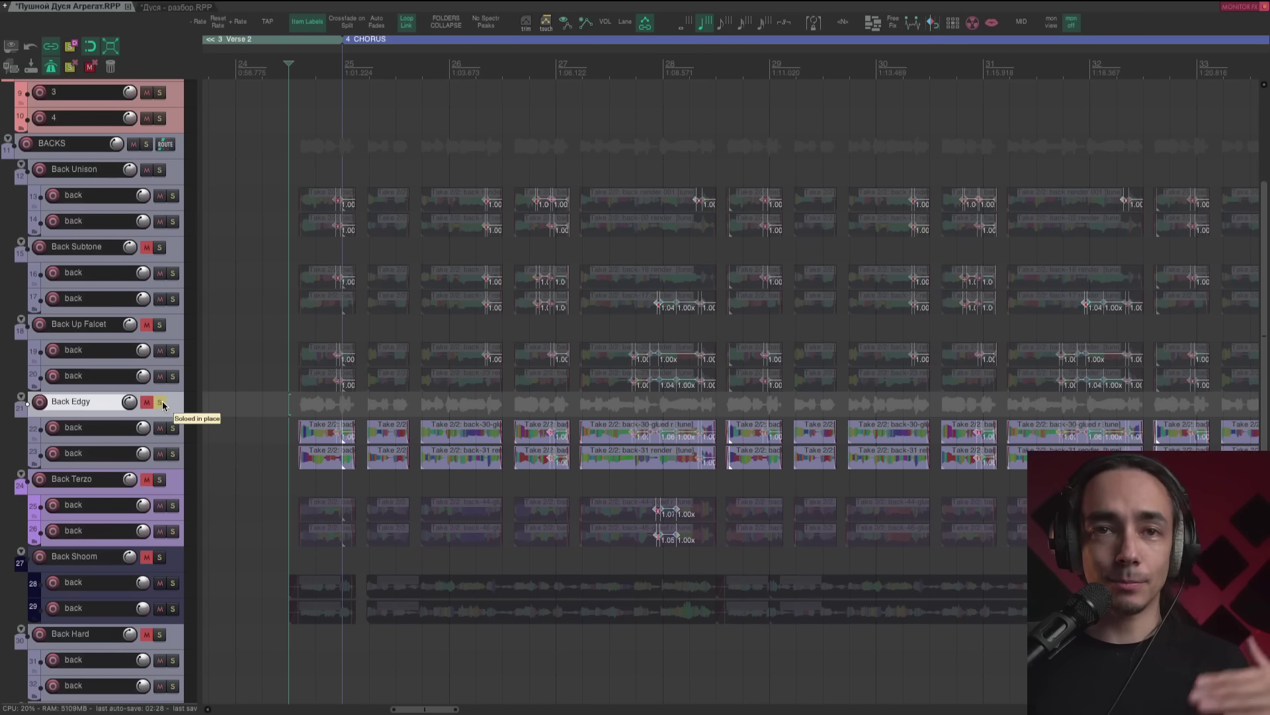
- Switch the solo from Back Edgy to Back Terzo and play it from just before the chorus
click(160, 402)
click(160, 479)
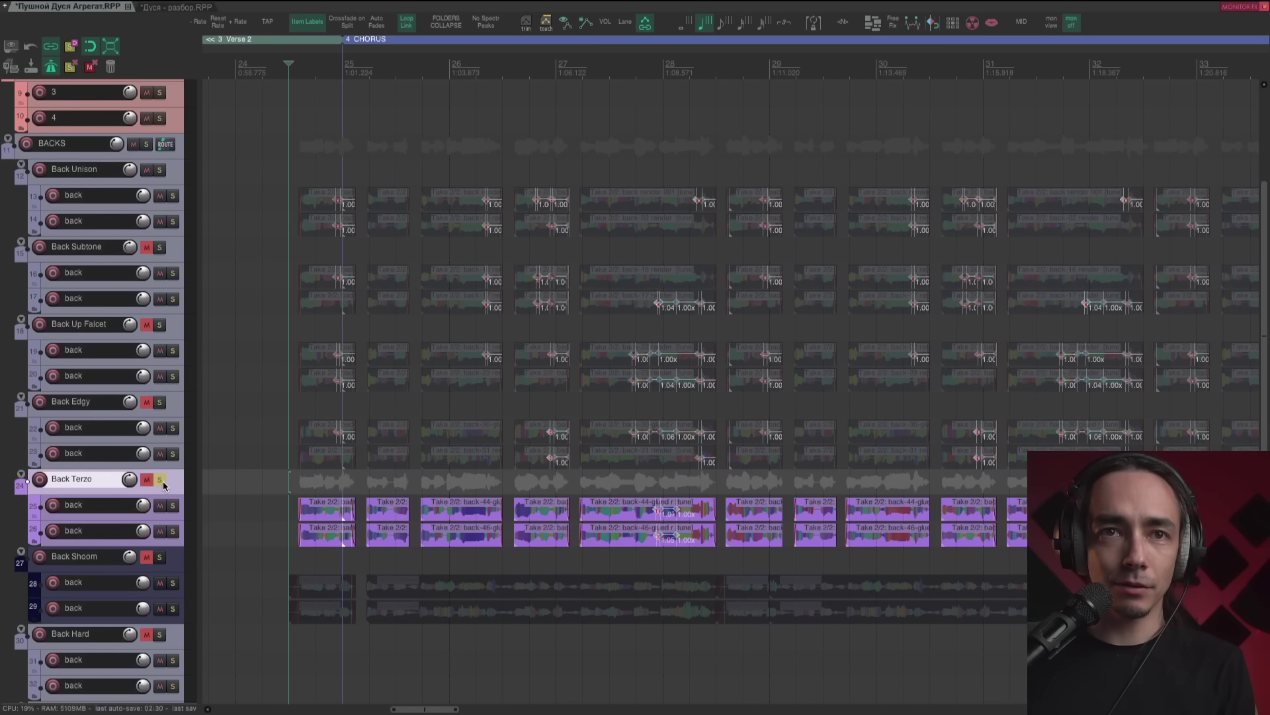
key(space)
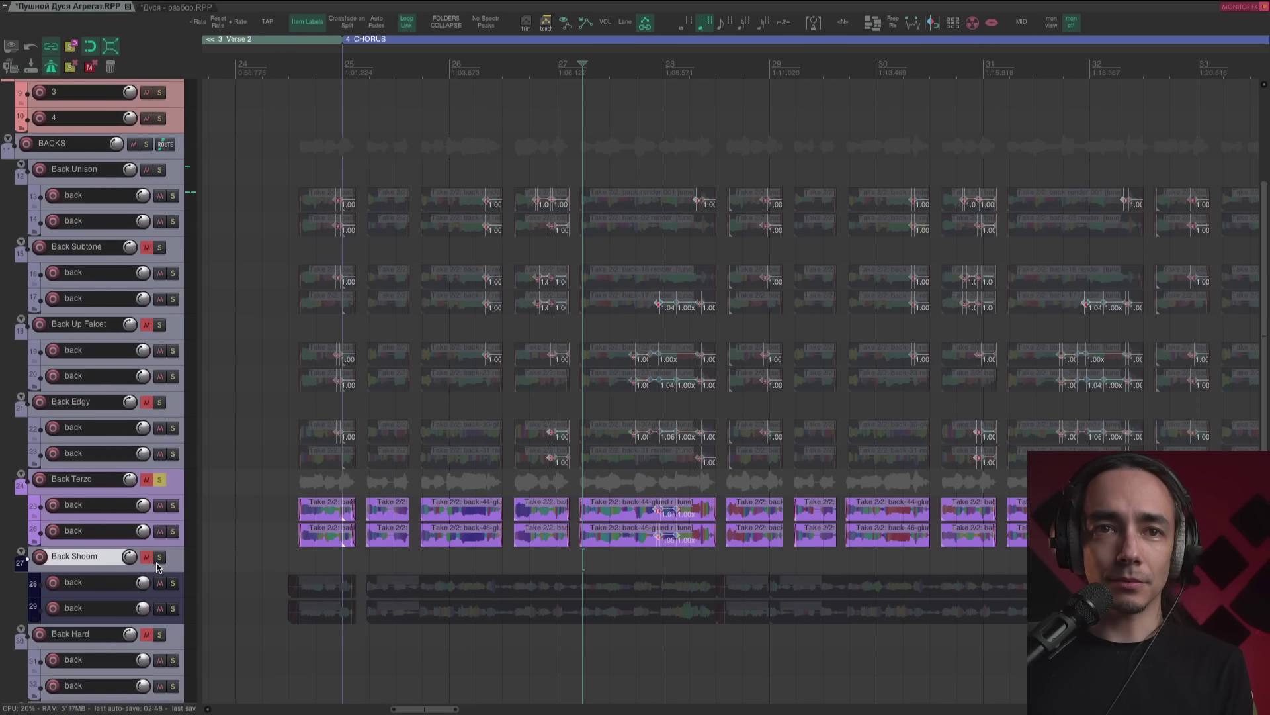
- Switch the solo from Back Terzo to Back Shoom and listen to it at the start of the chorus
click(158, 559)
click(158, 479)
click(305, 561)
key(space)
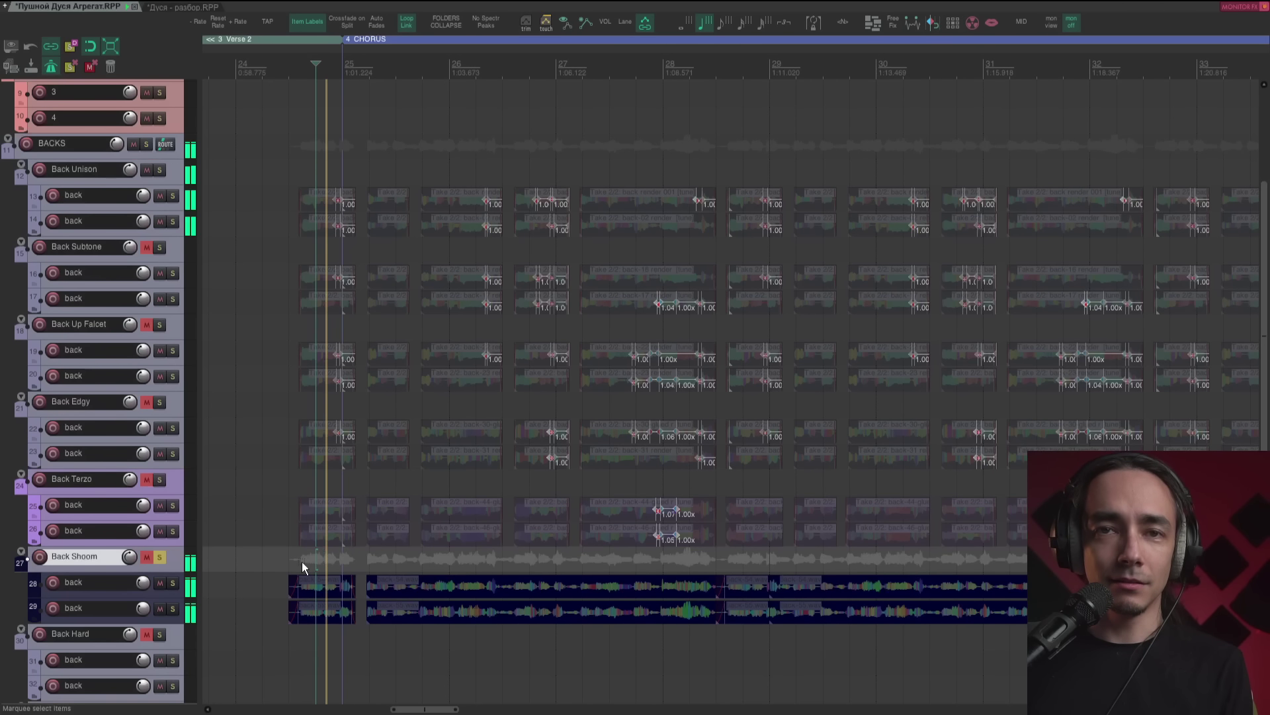
drag(368, 562, 362, 462)
drag(319, 421, 437, 519)
scroll(352, 436, down, 2)
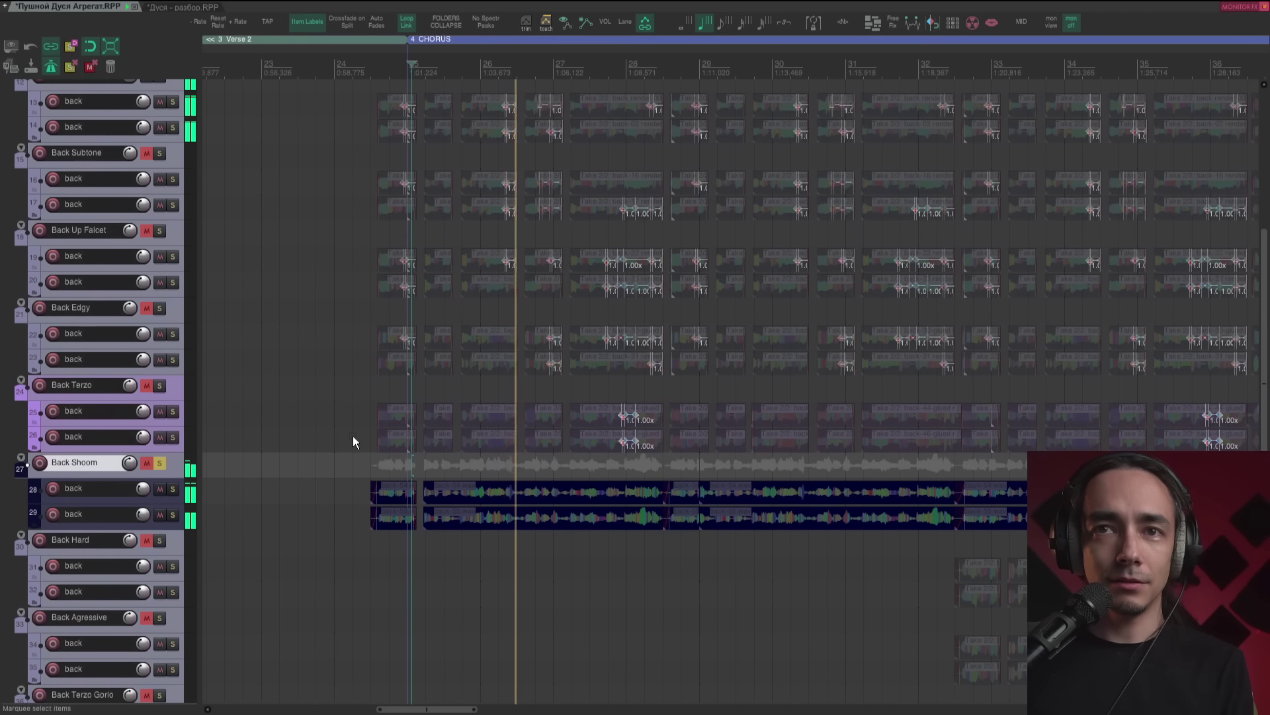
drag(368, 436, 389, 500)
key(space)
- Solo all backing tracks from Back Unison through Back Shoom together and play the chorus opening
drag(160, 140, 172, 504)
key(space)
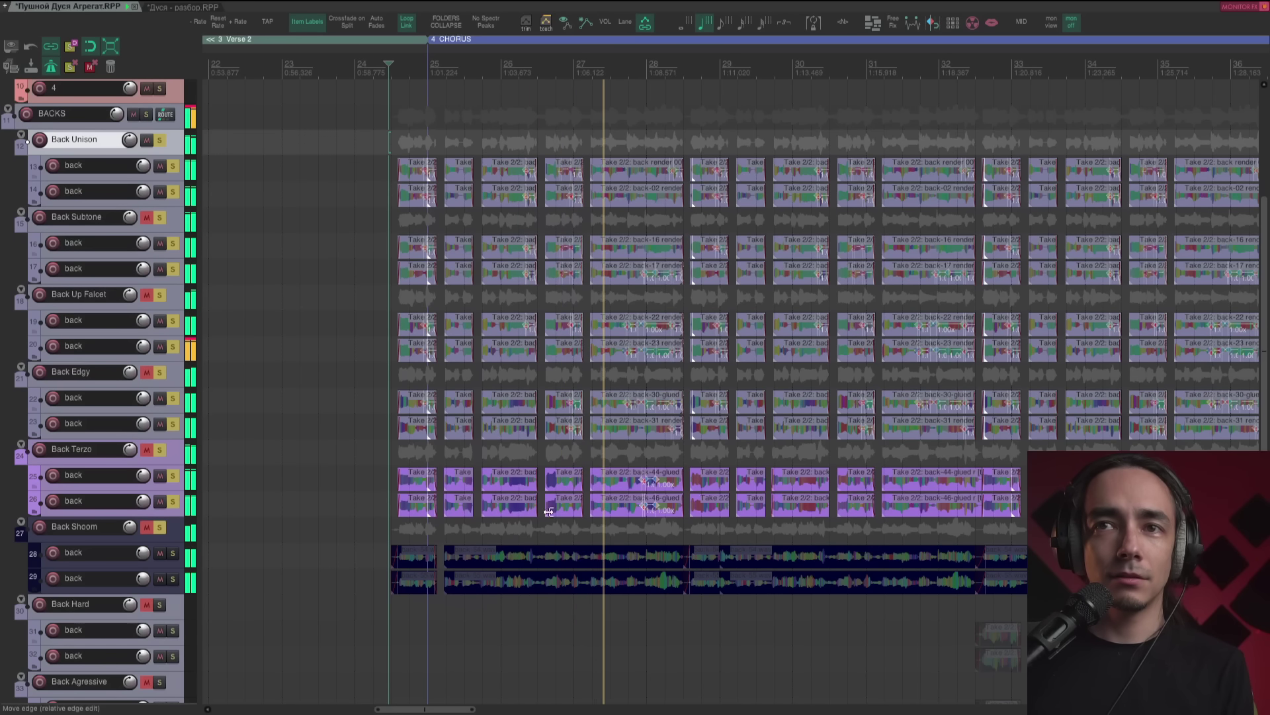
scroll(670, 483, up, 2)
key(space)
- Examine the stretch markers and waveform alignment across the Back Up Falcet, Back Edgy and Back Terzo takes around bar 28
scroll(639, 397, up, 4)
scroll(638, 397, up, 6)
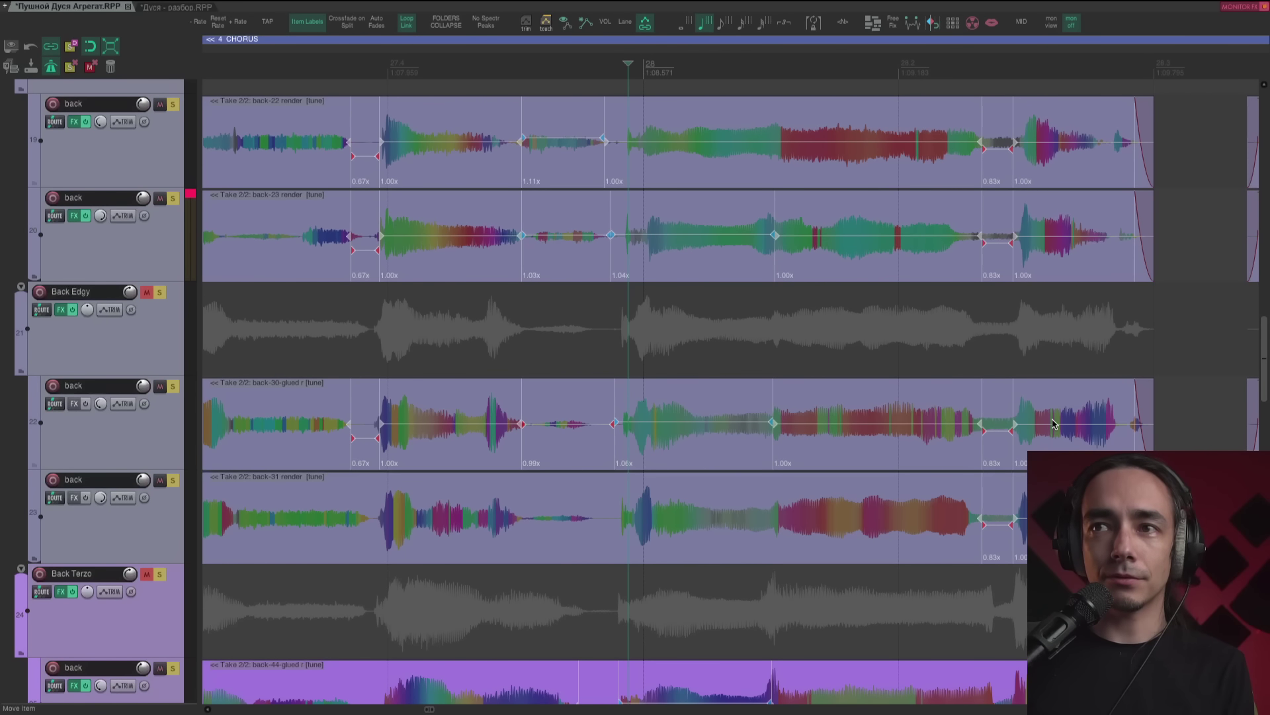
scroll(737, 366, down, 3)
scroll(553, 377, down, 4)
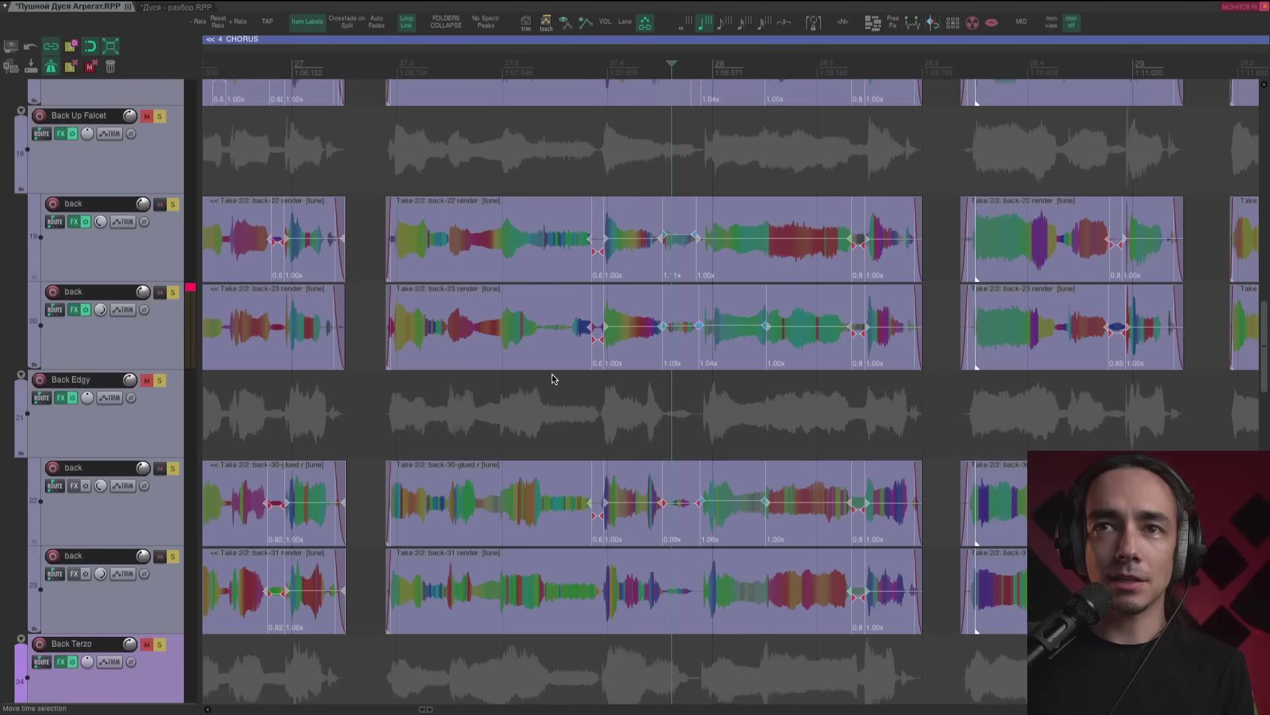
drag(589, 378, 571, 501)
drag(551, 394, 690, 453)
drag(511, 548, 541, 430)
drag(717, 570, 505, 426)
drag(680, 529, 479, 447)
- Play the soloed backing vocals from between bars 28 and 29, and continue listening from about bar 30
click(608, 463)
key(space)
key(space)
scroll(613, 470, down, 4)
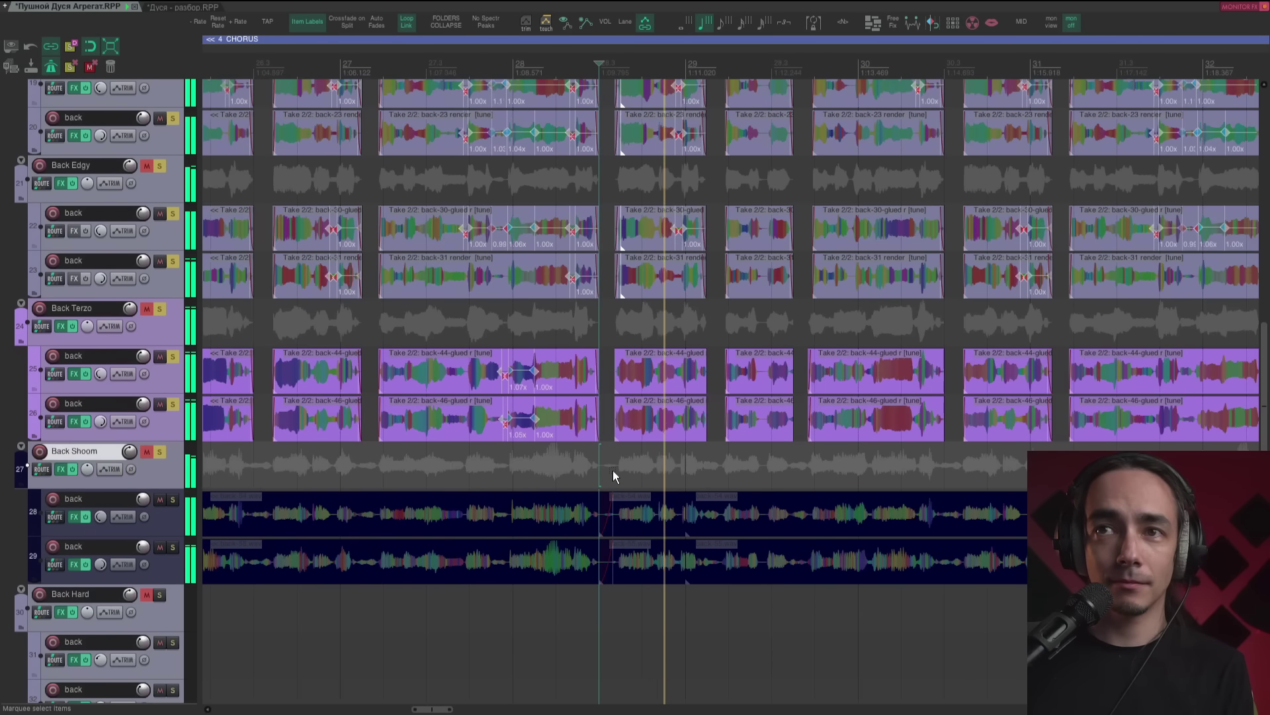
scroll(613, 470, down, 3)
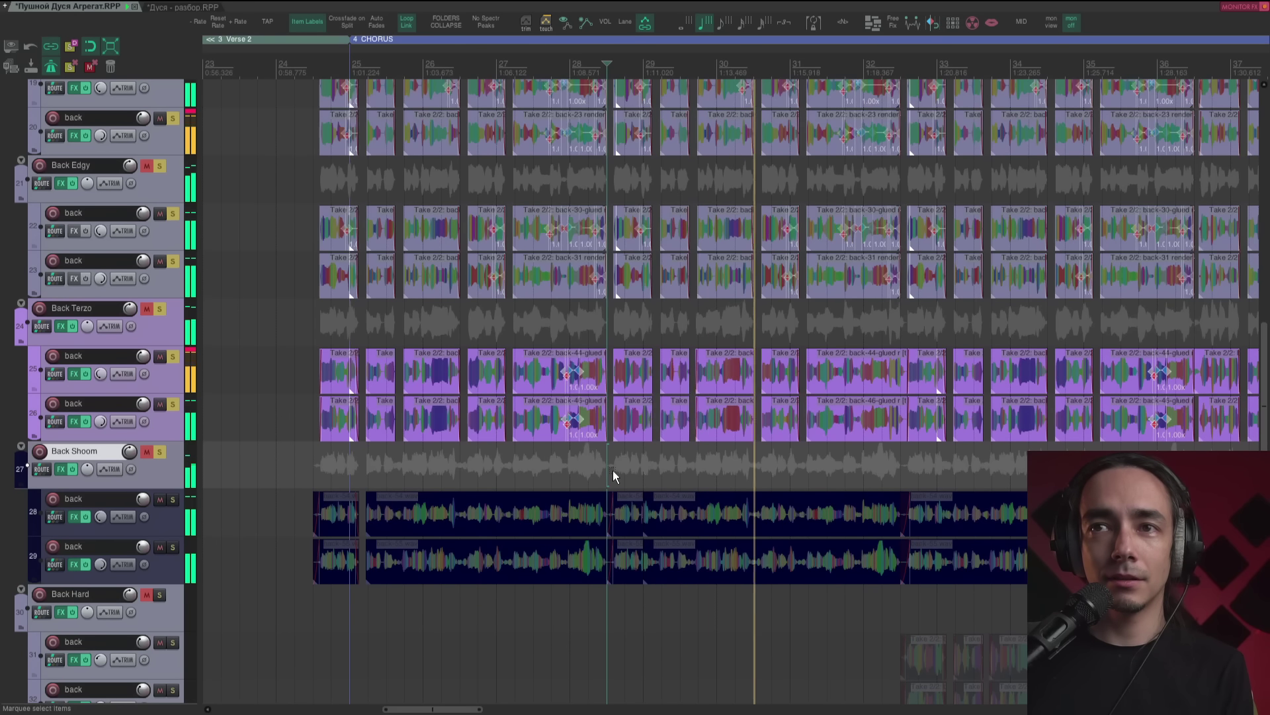
drag(715, 460, 538, 466)
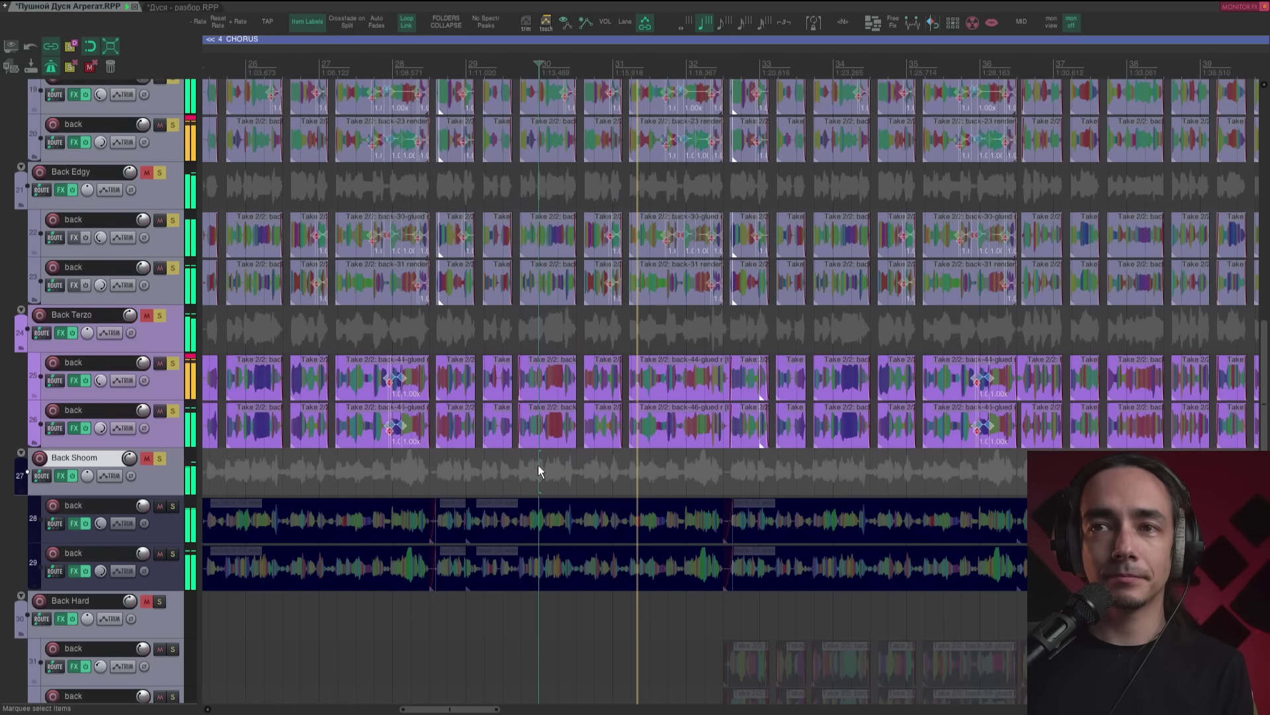
key(space)
- Clear the solo on all backing tracks
drag(614, 507, 447, 418)
scroll(530, 424, down, 4)
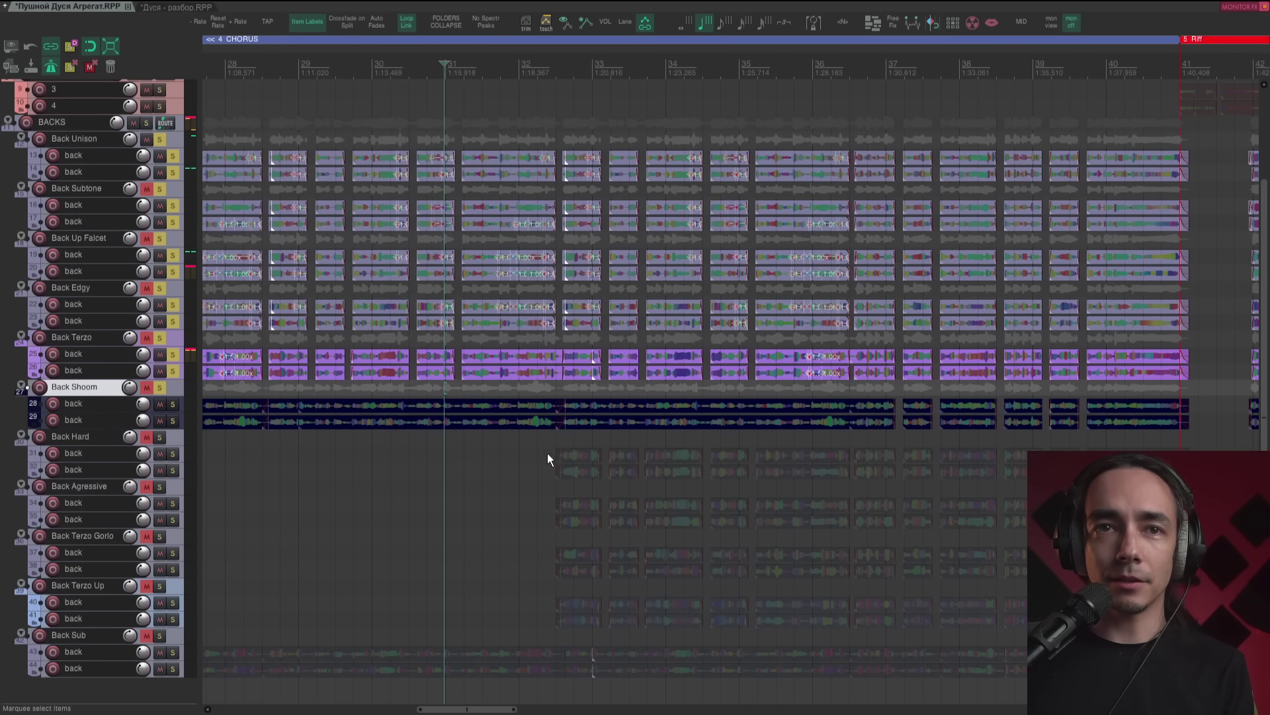
drag(547, 457, 497, 380)
key(alt+s)
- Solo the Back Hard folder and play it from where its clips begin in the second half of the chorus
drag(381, 437, 403, 286)
scroll(408, 443, up, 4)
drag(429, 367, 479, 204)
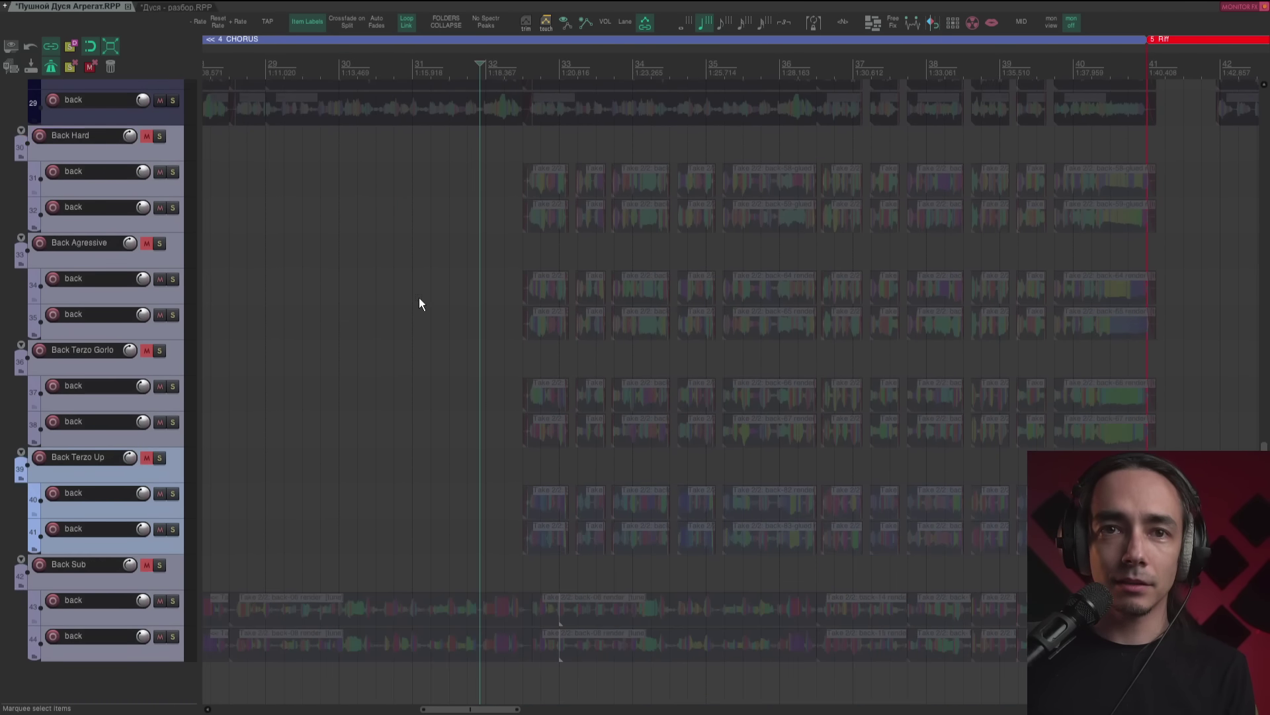
drag(419, 297, 469, 362)
click(573, 206)
click(161, 198)
key(space)
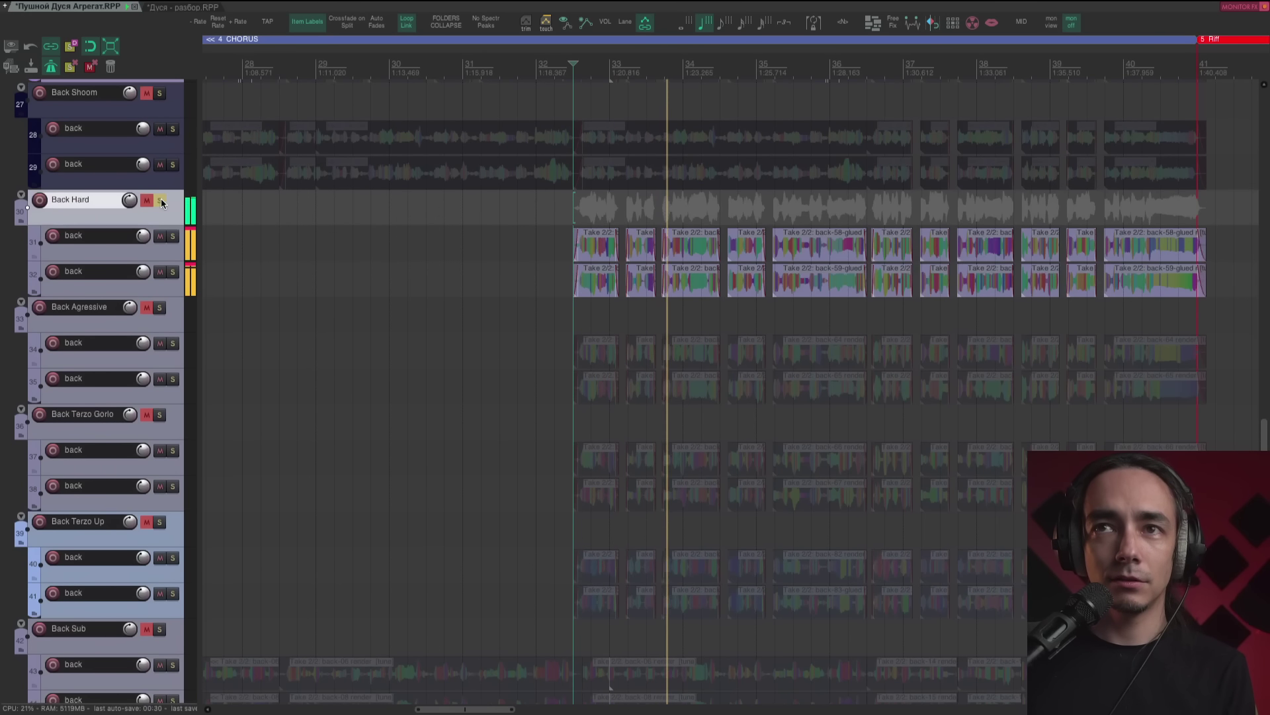
key(space)
- Switch the solo from Back Hard to Back Agressive and play the same passage
click(160, 200)
click(161, 308)
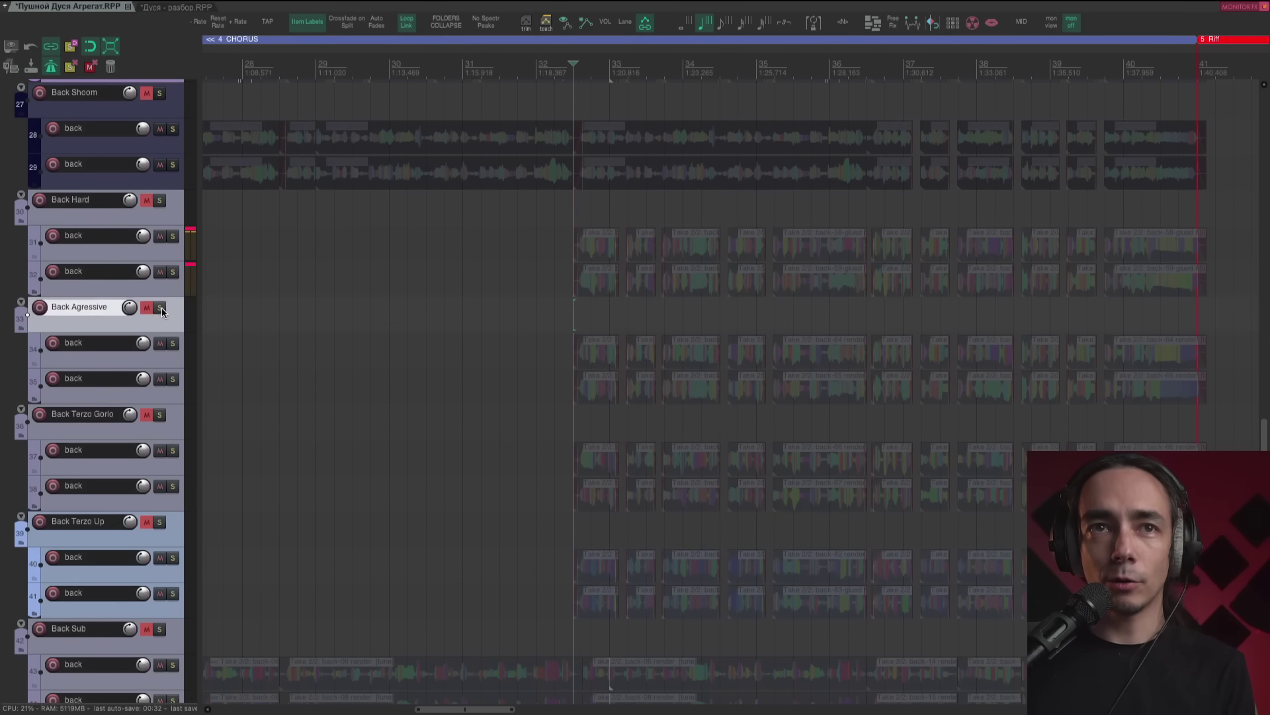
click(160, 308)
key(space)
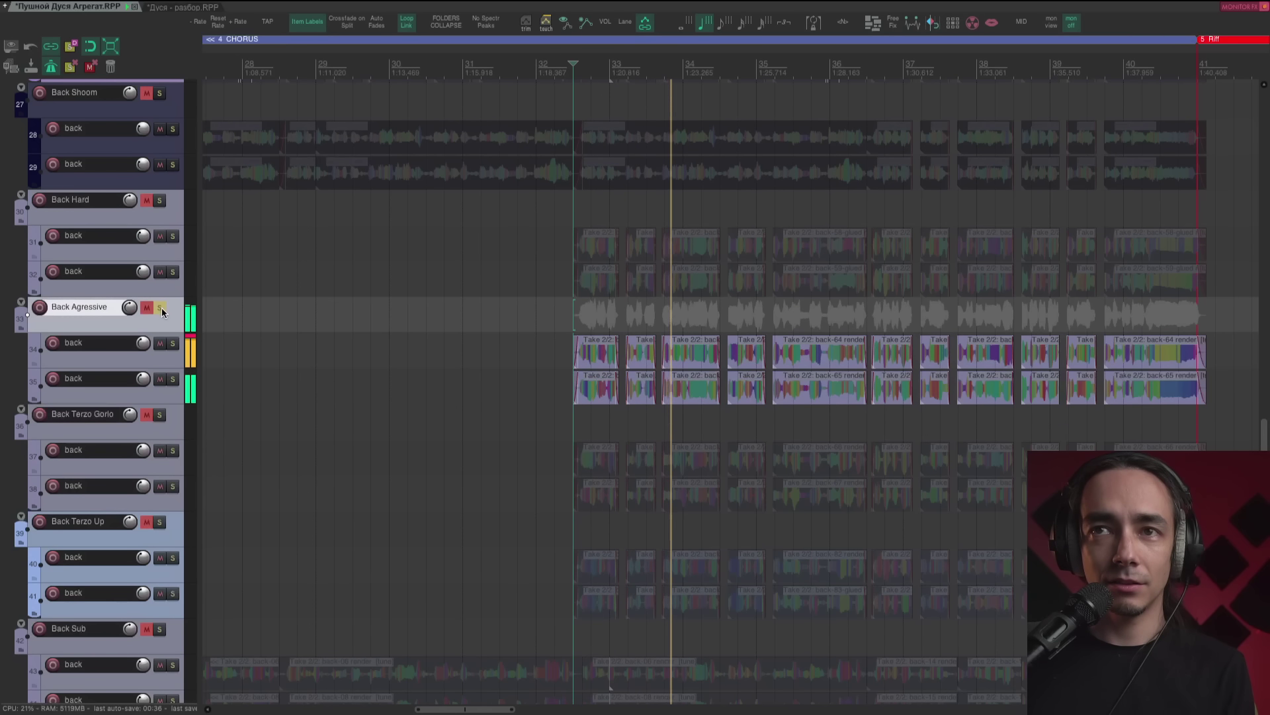
key(space)
- Switch the solo from Back Agressive to Back Terzo Gorlo and play the same passage
click(162, 307)
click(158, 414)
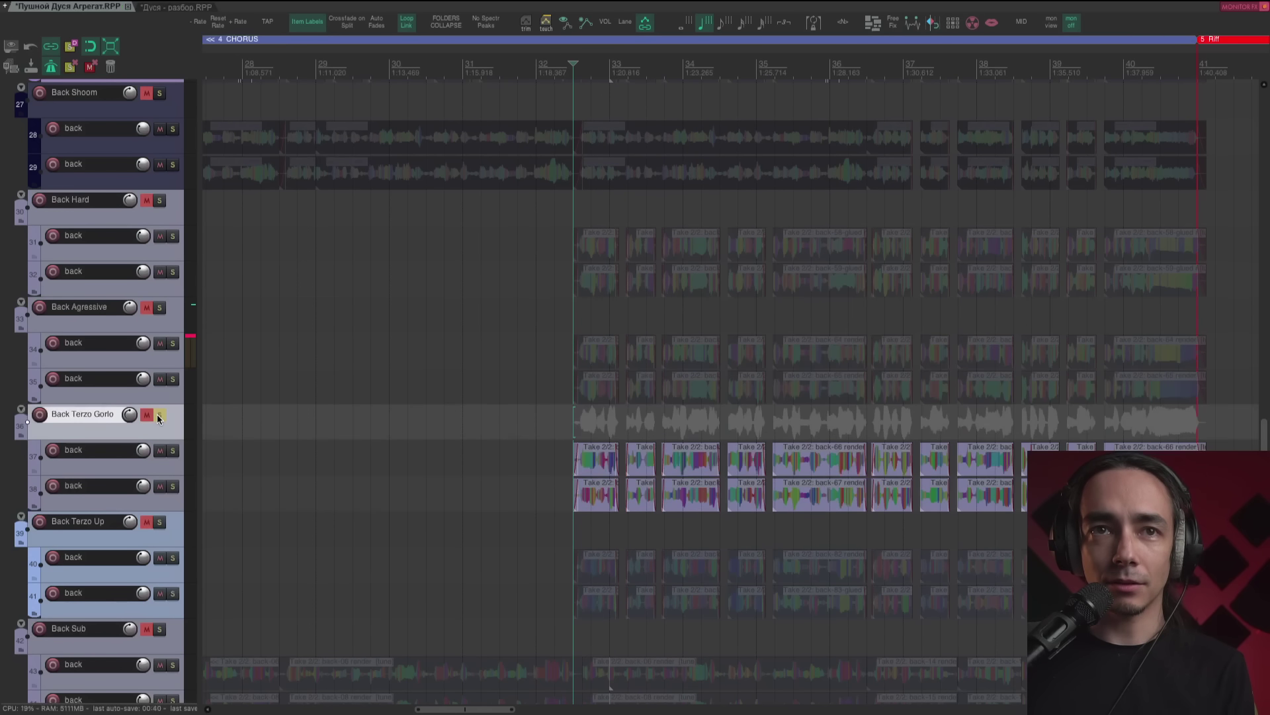
key(space)
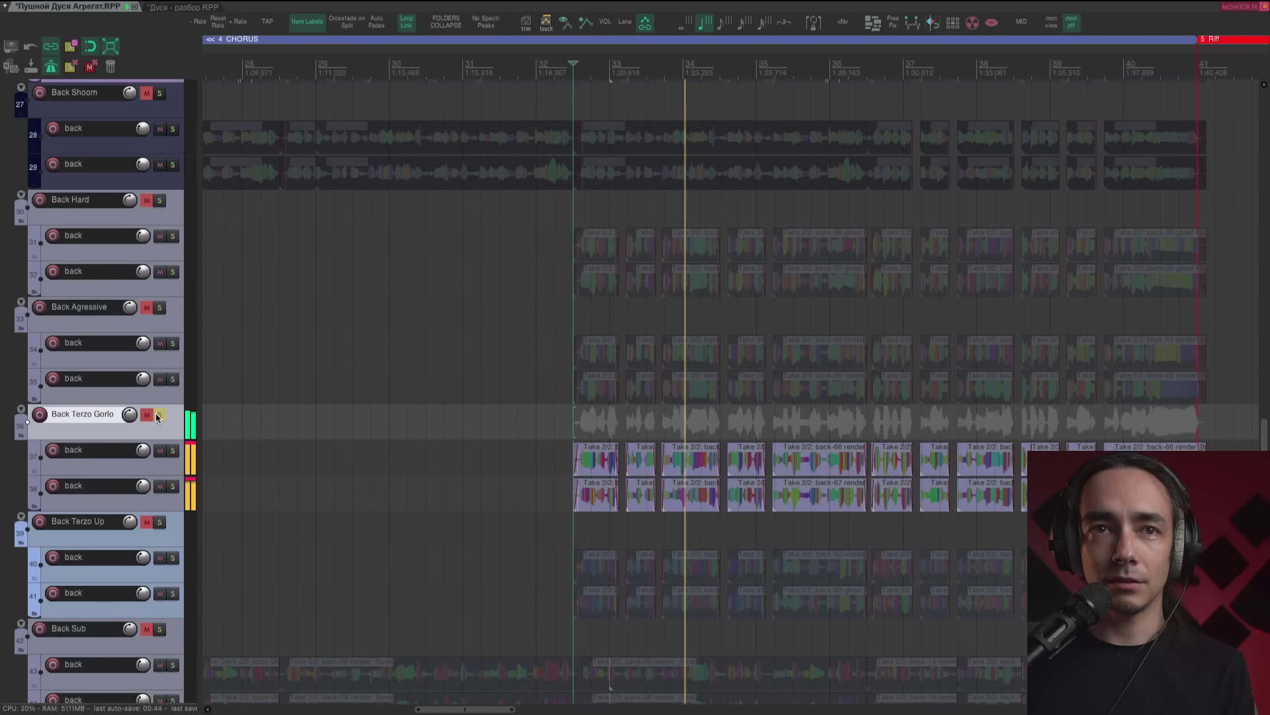
key(space)
- Switch the solo from Back Terzo Gorlo to Back Terzo Up and listen through to the last phrase of the chorus
click(159, 415)
click(159, 522)
key(space)
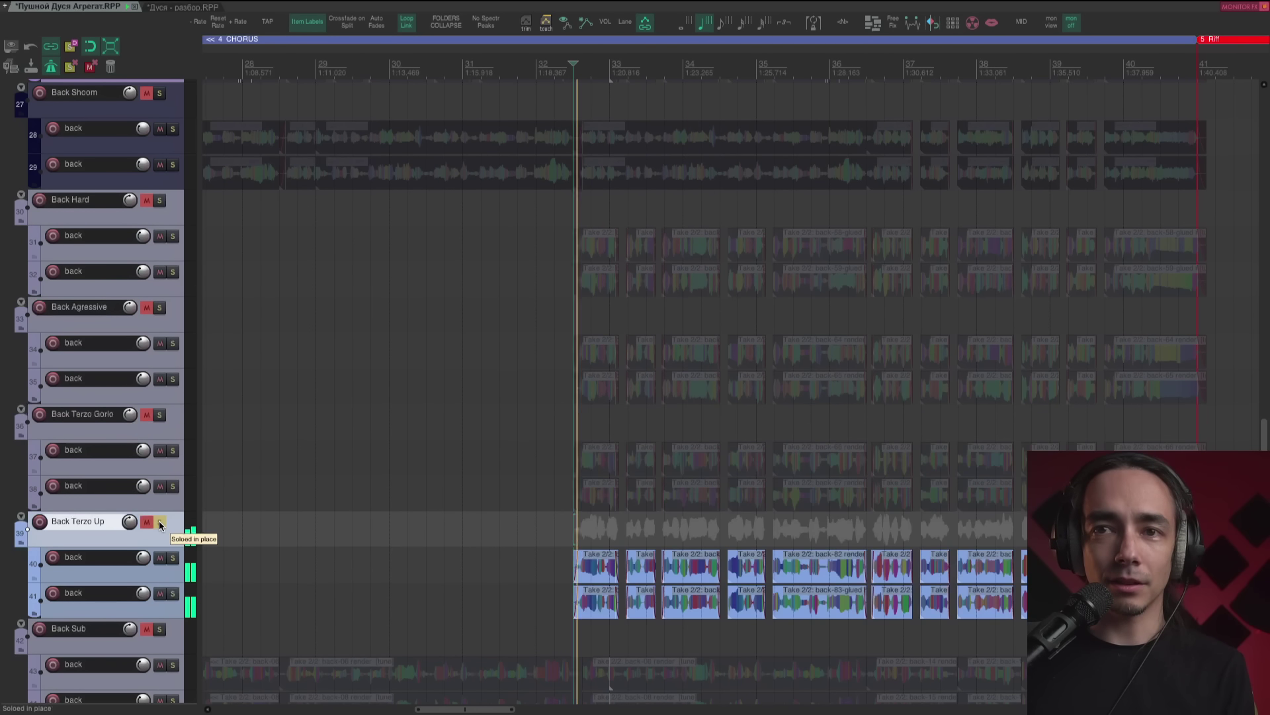
scroll(479, 533, down, 2)
scroll(479, 532, right, 2)
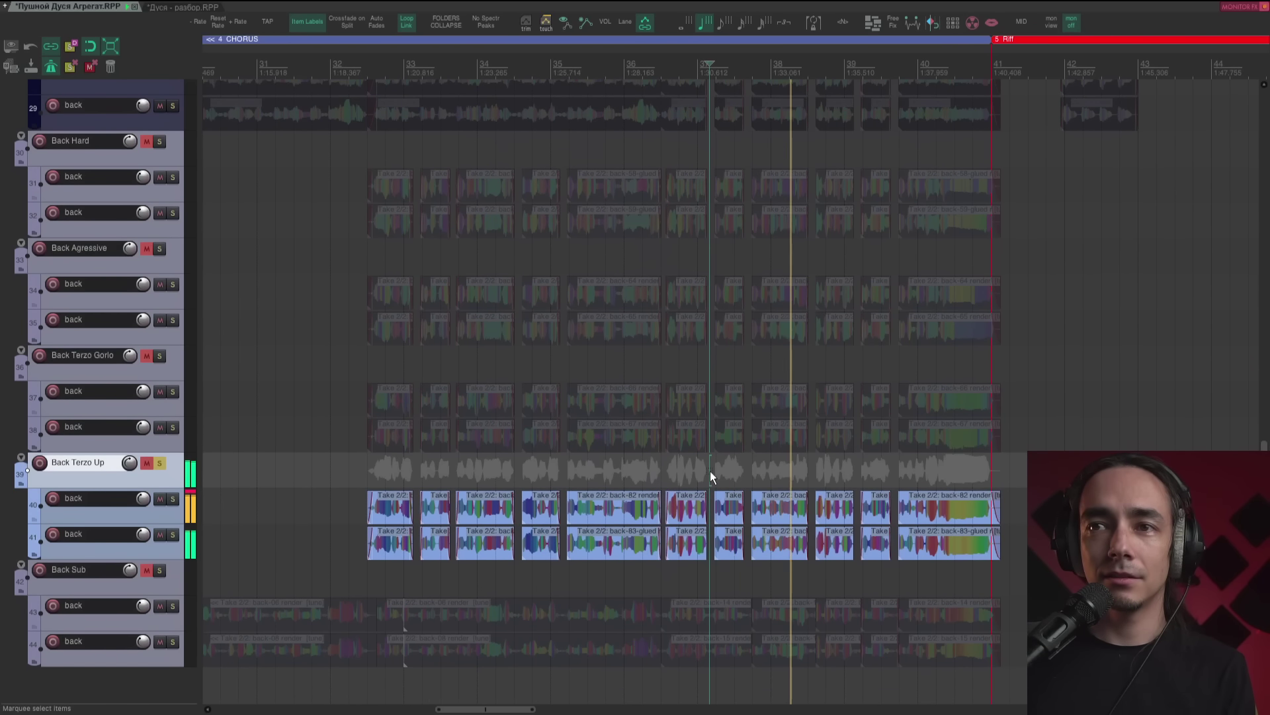
scroll(620, 479, right, 3)
click(621, 479)
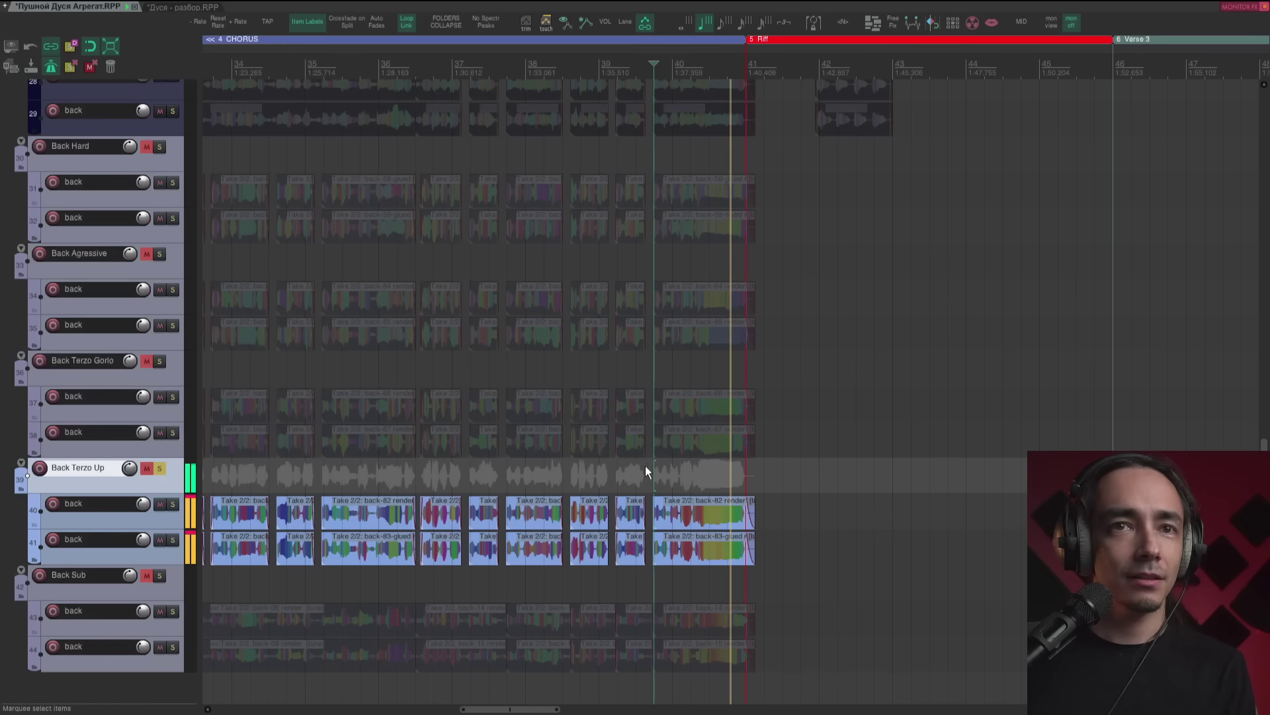
- Compare the final chorus phrase by soloing Back Hard, Back Agressive and Back Terzo in turn during playback
click(160, 146)
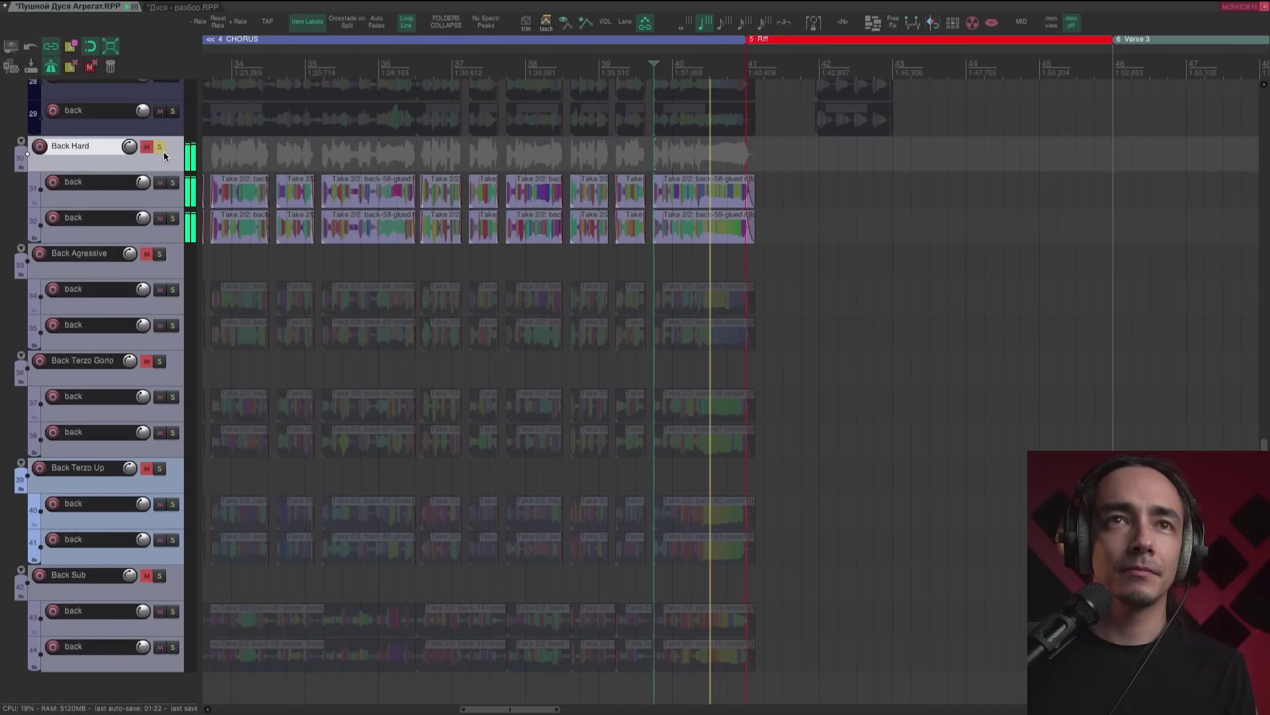
click(158, 255)
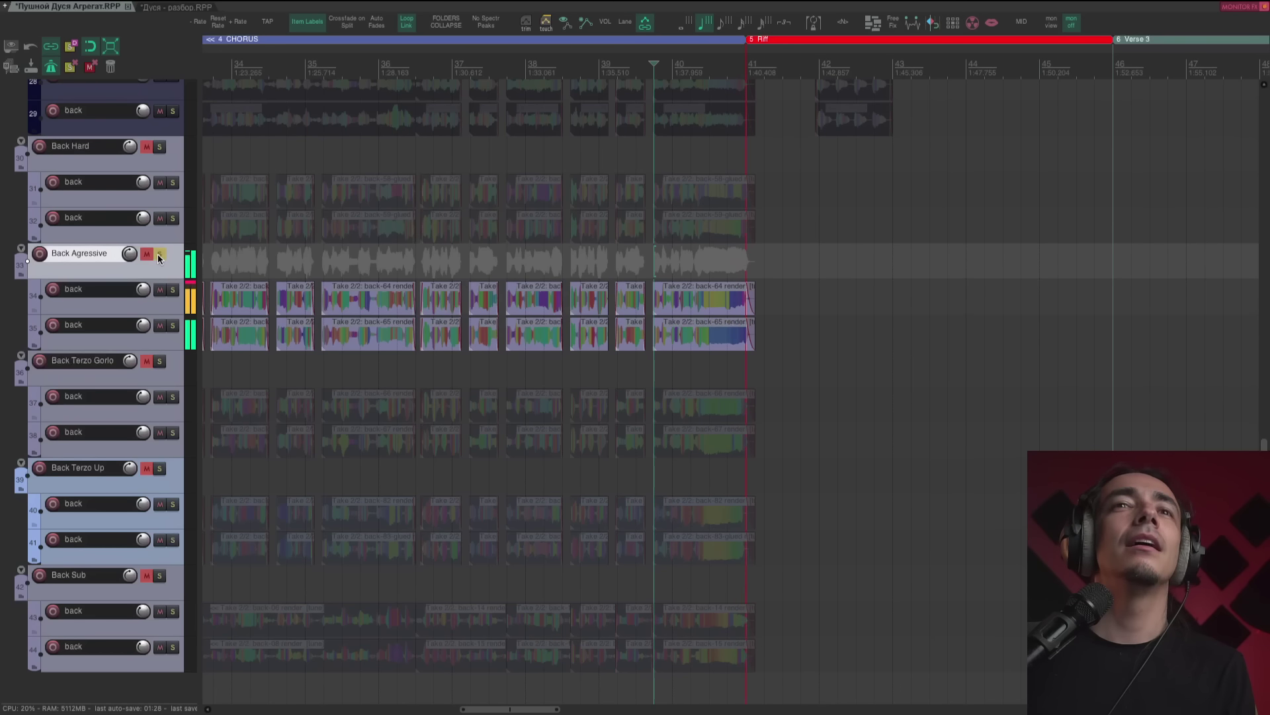
scroll(161, 150, up, 3)
click(160, 145)
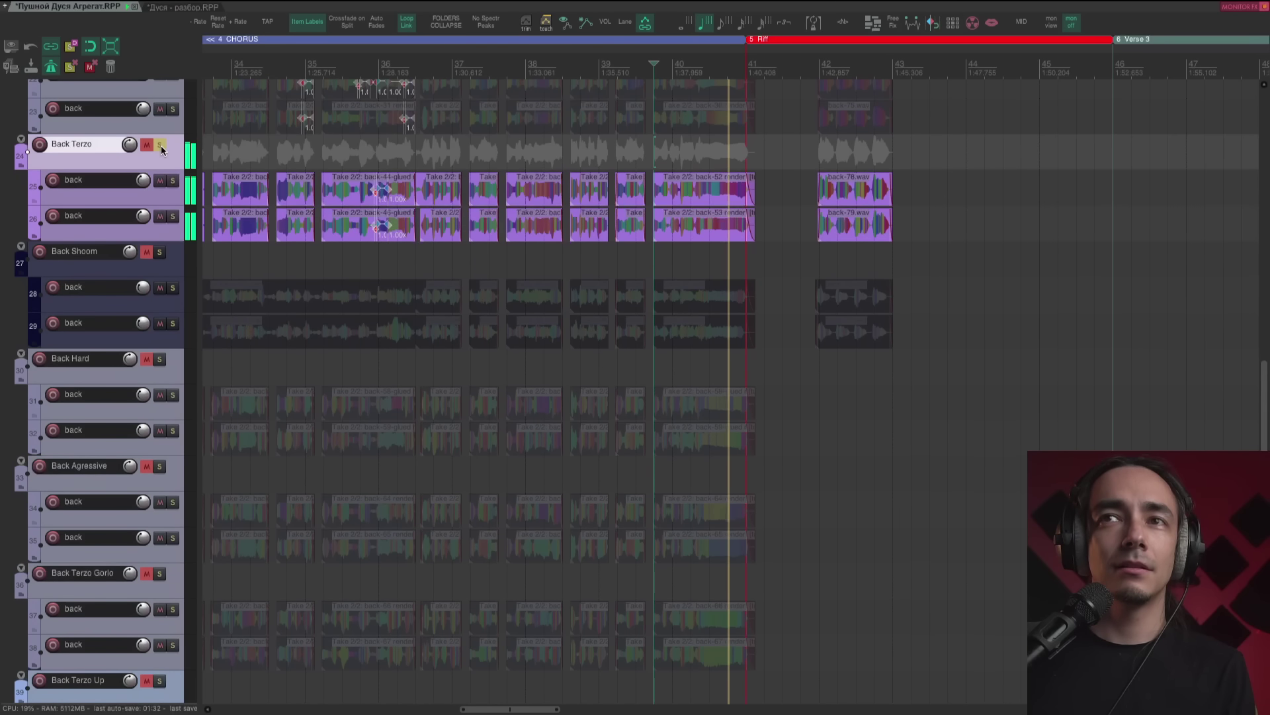
key(space)
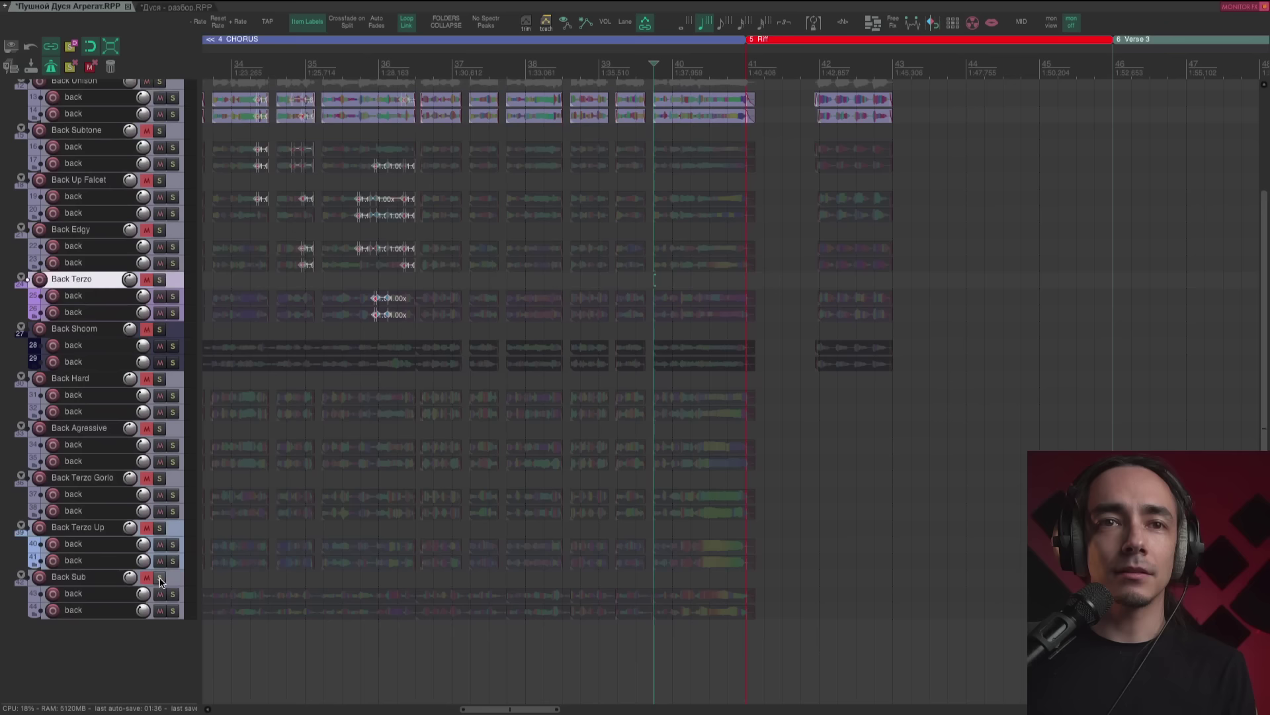
- Solo the Back Sub folder and audition it from about bar 38 and from an earlier point in the chorus
click(159, 577)
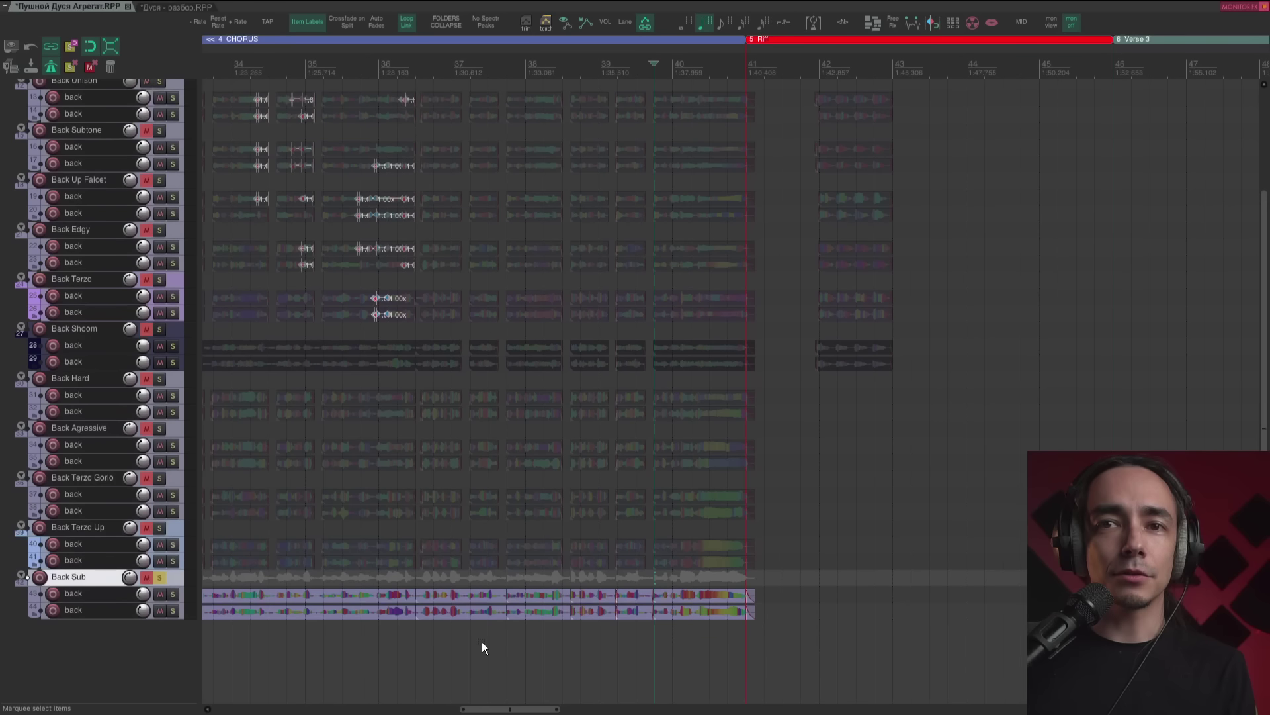
click(546, 637)
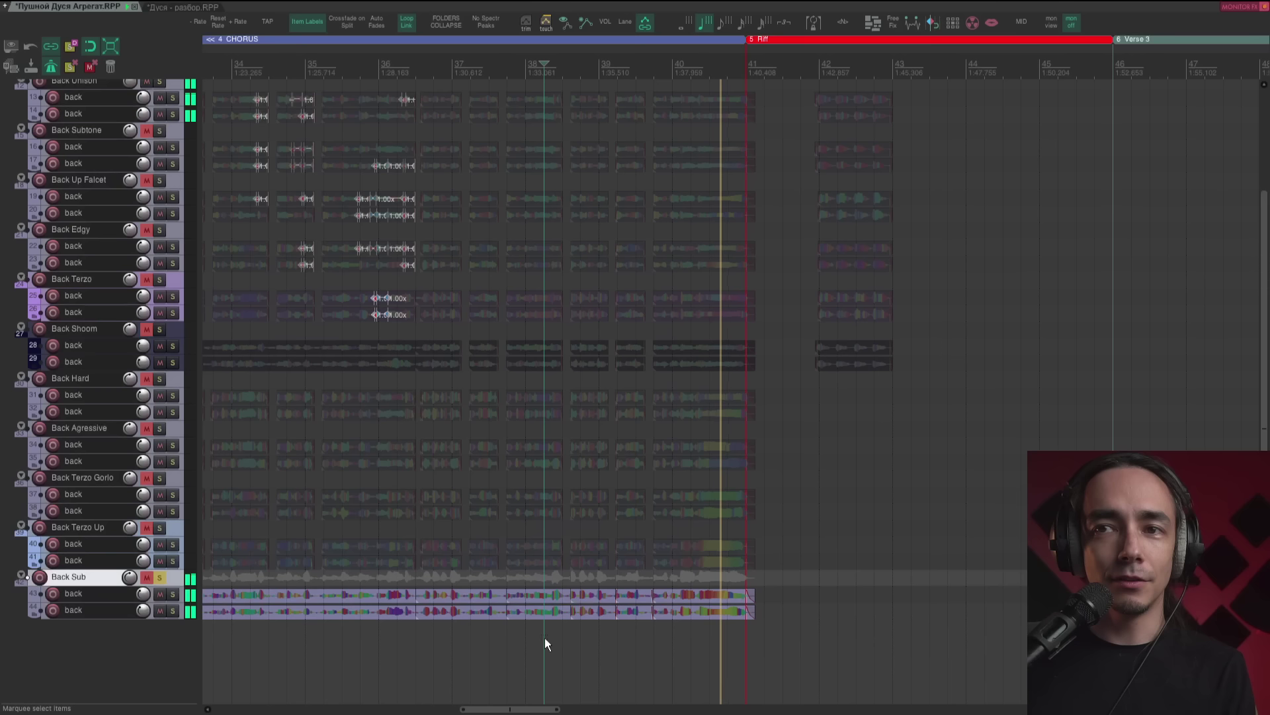
key(space)
key(Page_Down)
key(Page_Down)
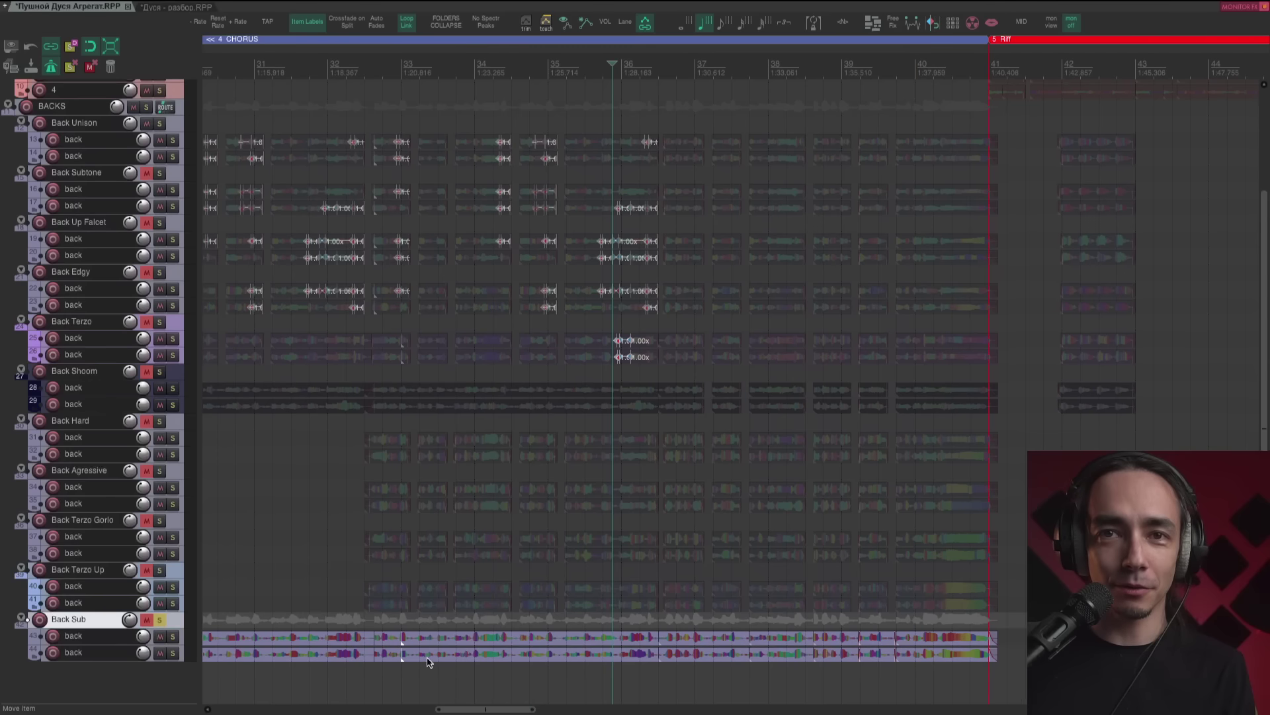
click(328, 675)
key(space)
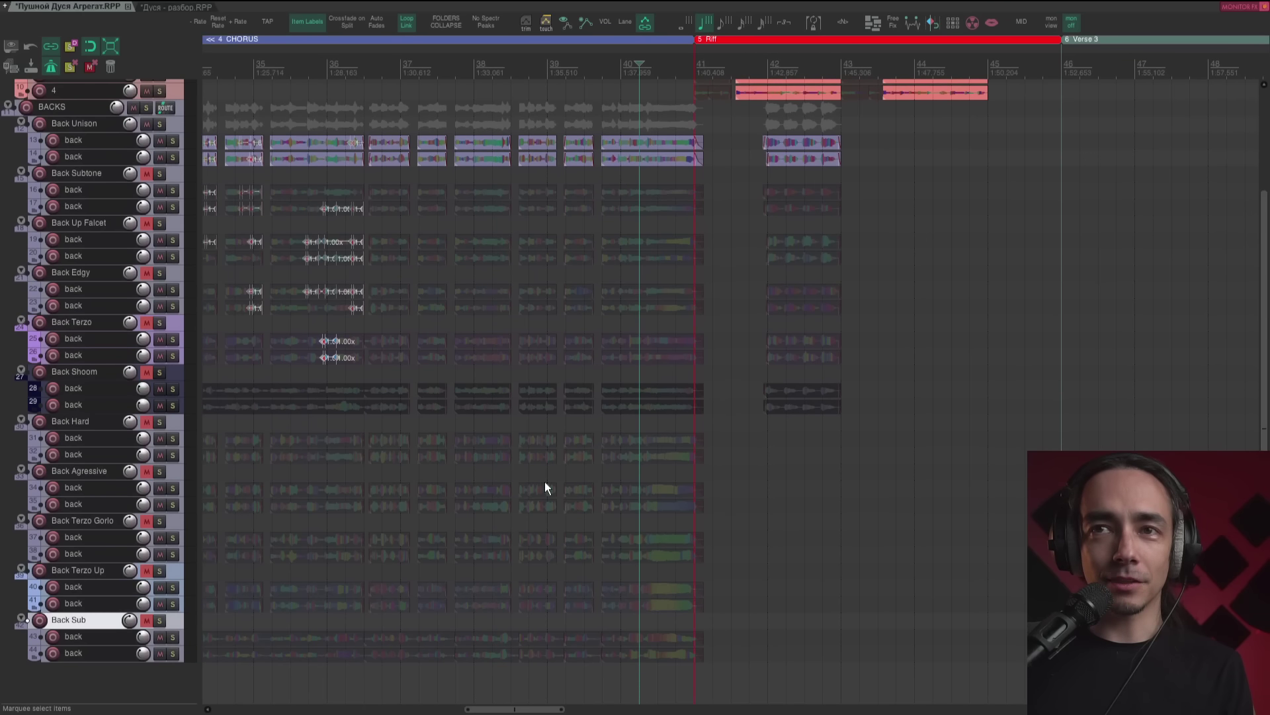
- Solo the BACKS folder with all its tracks, play the end of the chorus, and add 6str Chorus High to the solo
drag(147, 107, 176, 654)
key(space)
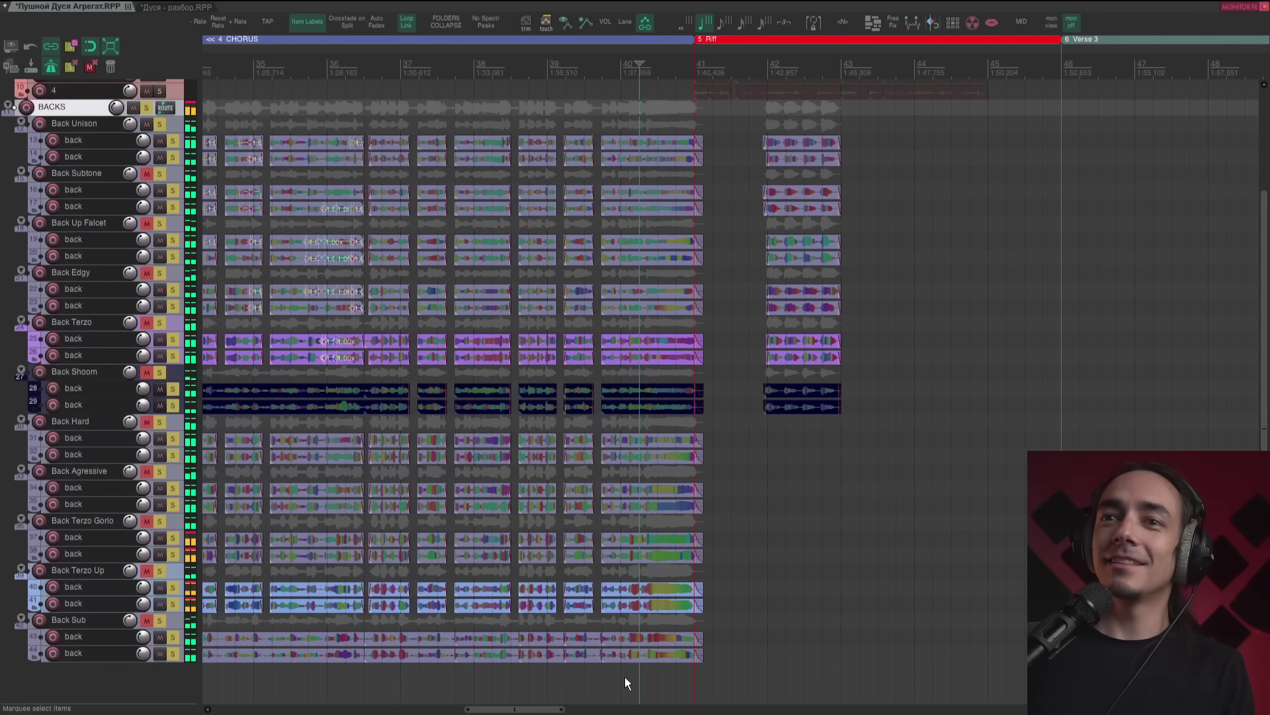
click(623, 677)
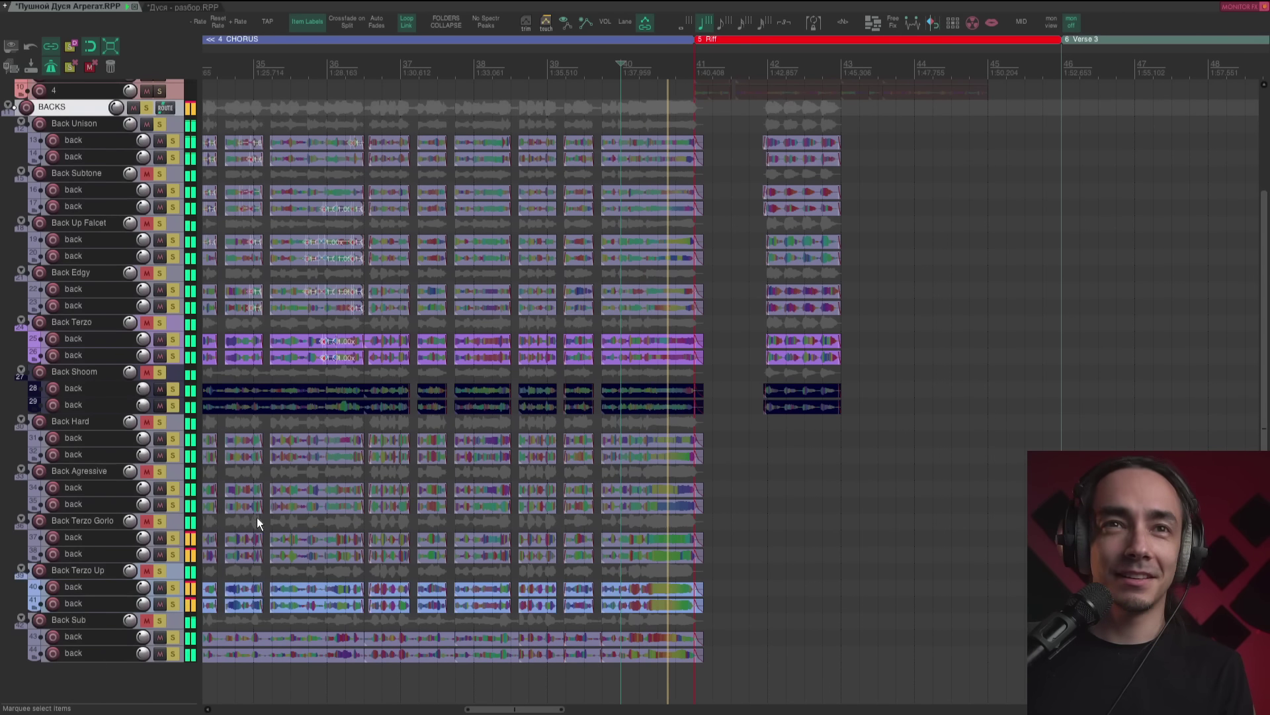
scroll(146, 139, up, 3)
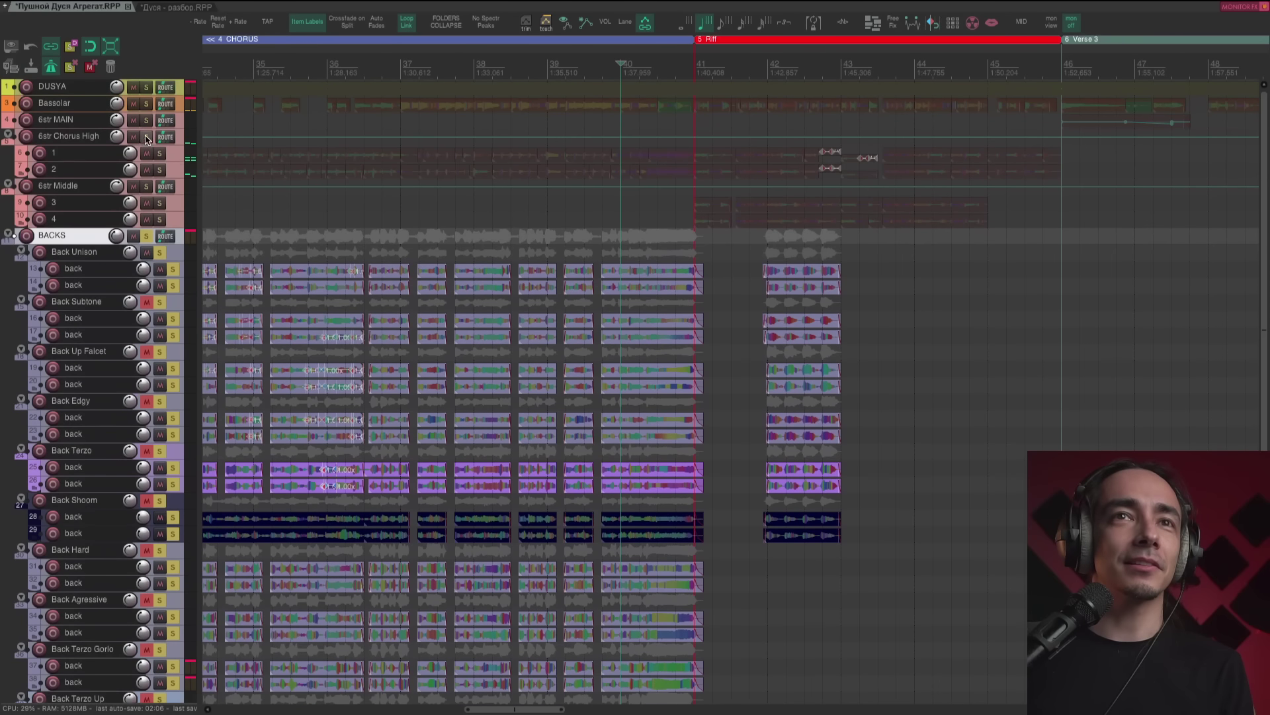
click(146, 136)
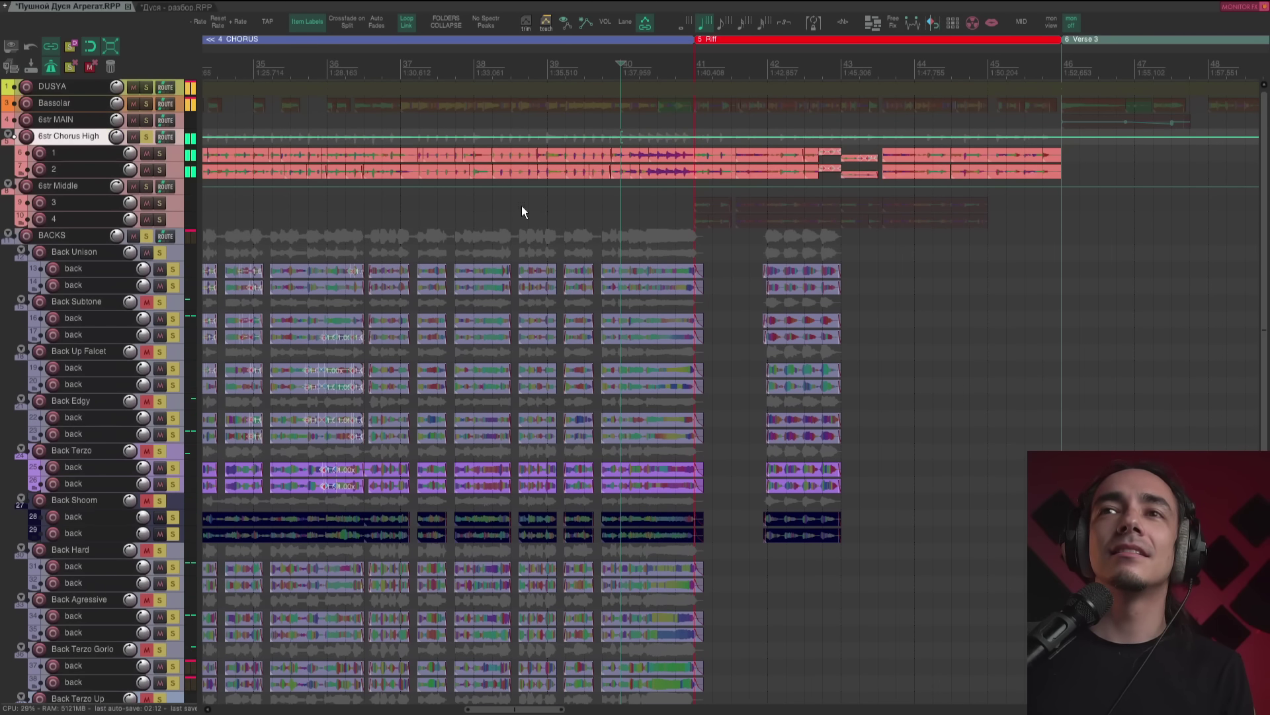
- Play the second half of the chorus with the full arrangement, and solo the DUSYA track during playback
key(ctrl+alt+F10)
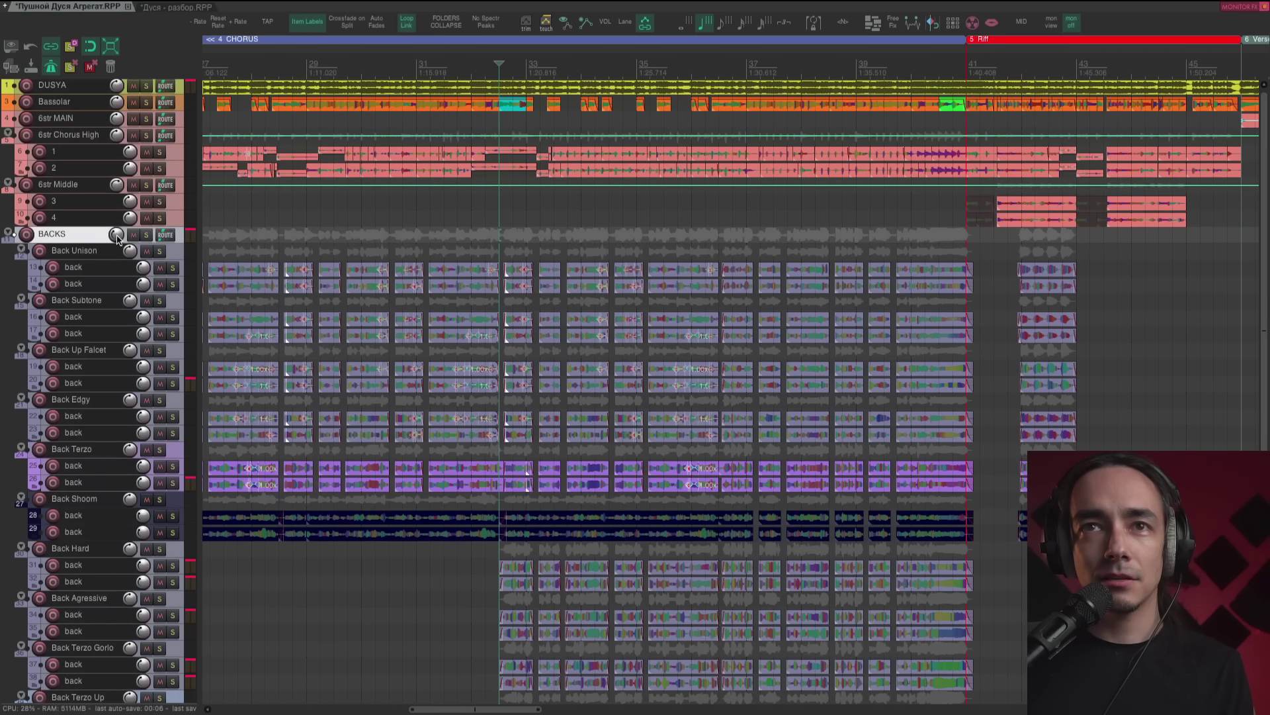
key(space)
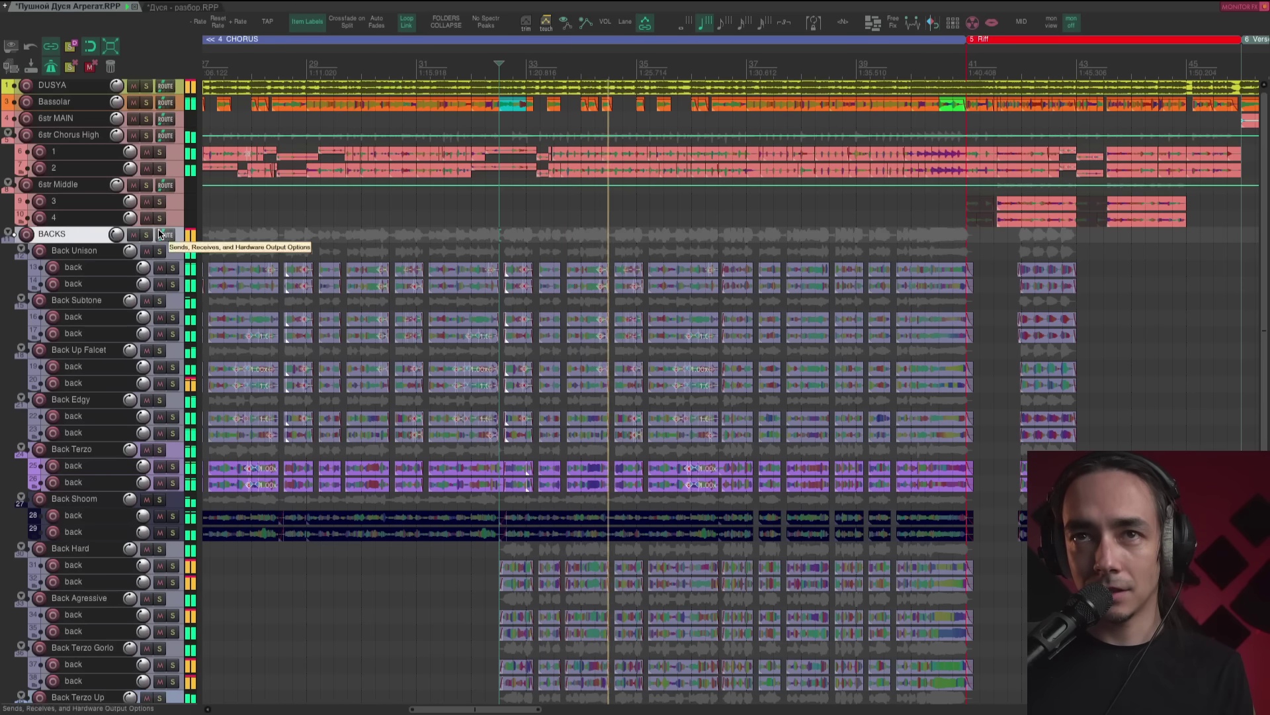
click(146, 86)
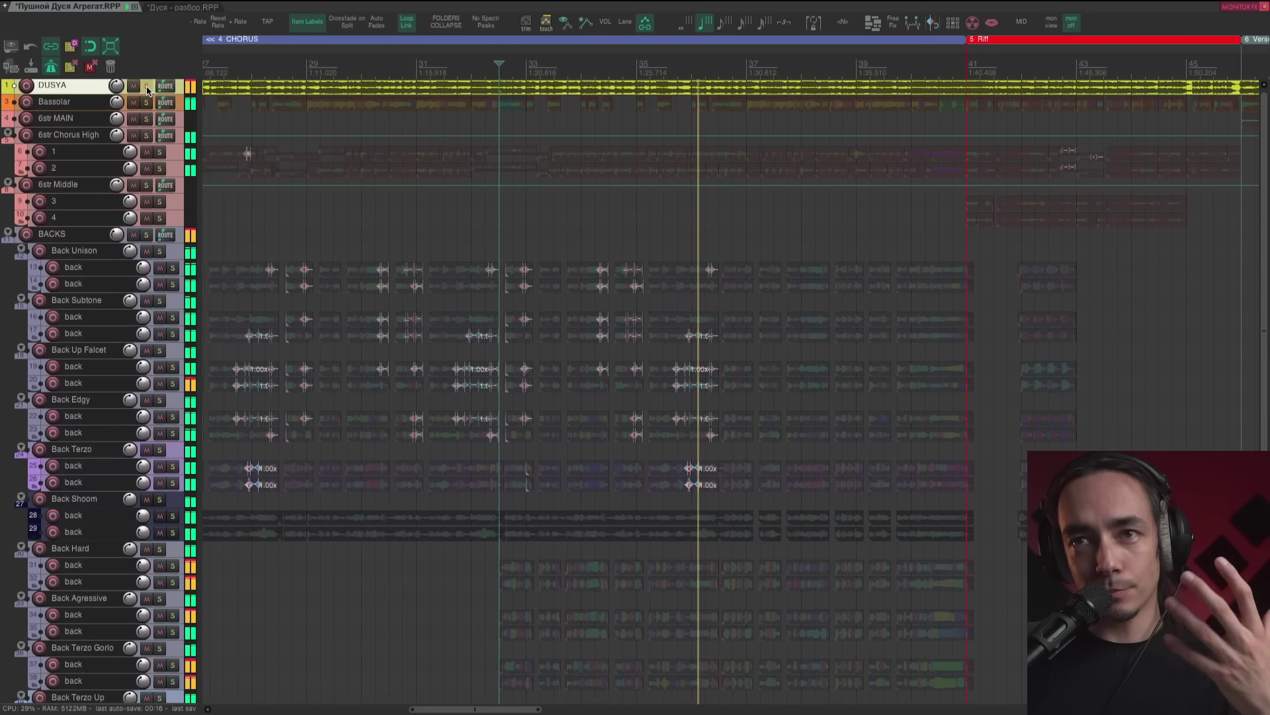
- Unsolo DUSYA and compare the end of the chorus with the BACKS folder muted and unmuted during playback
click(147, 86)
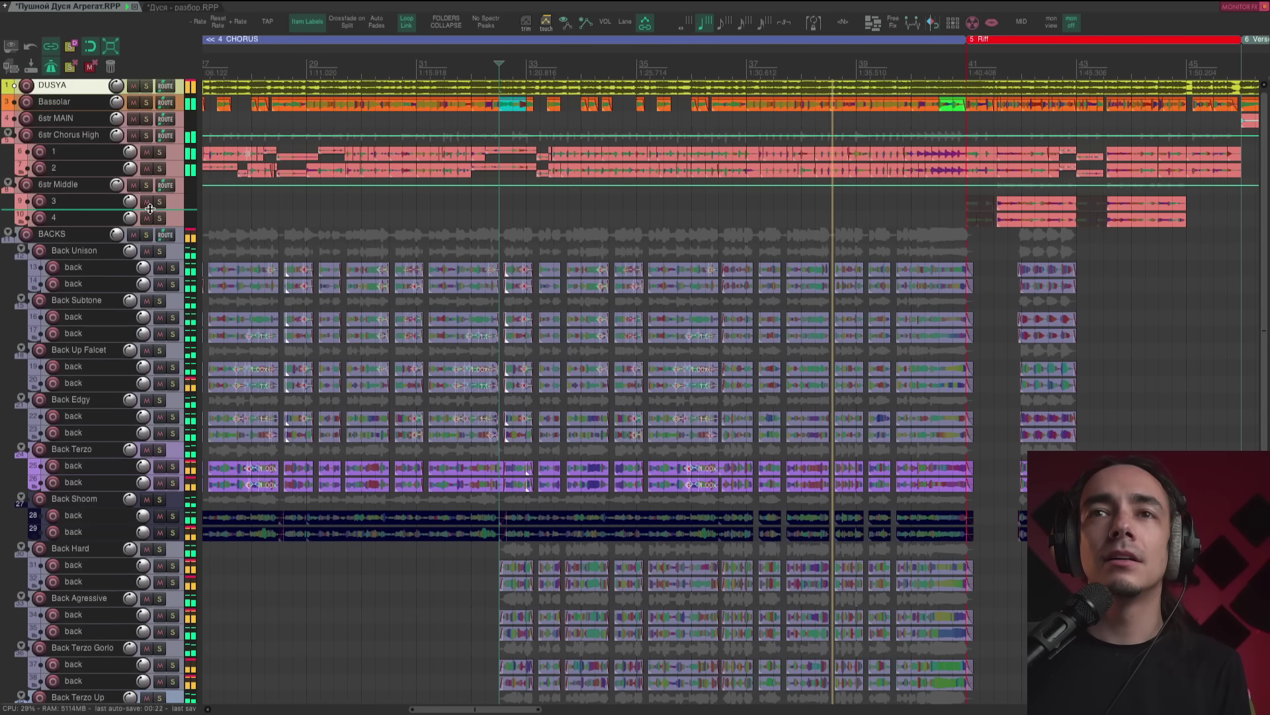
click(133, 235)
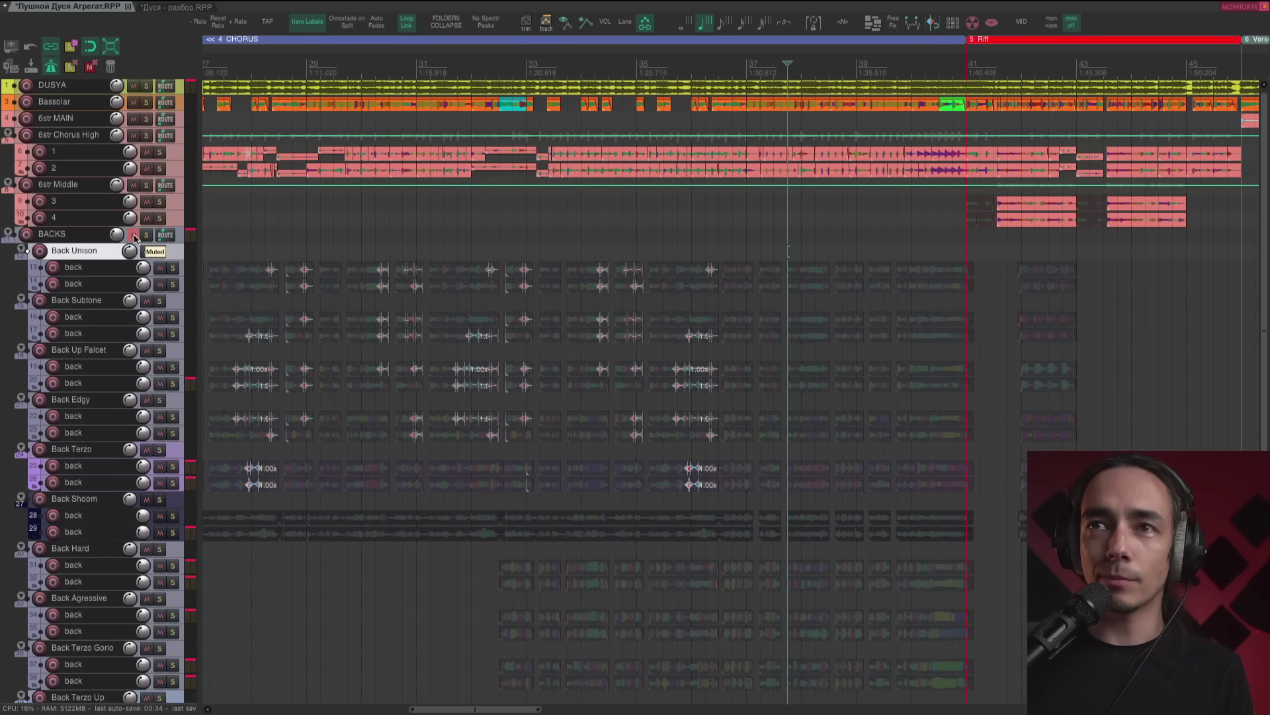
key(space)
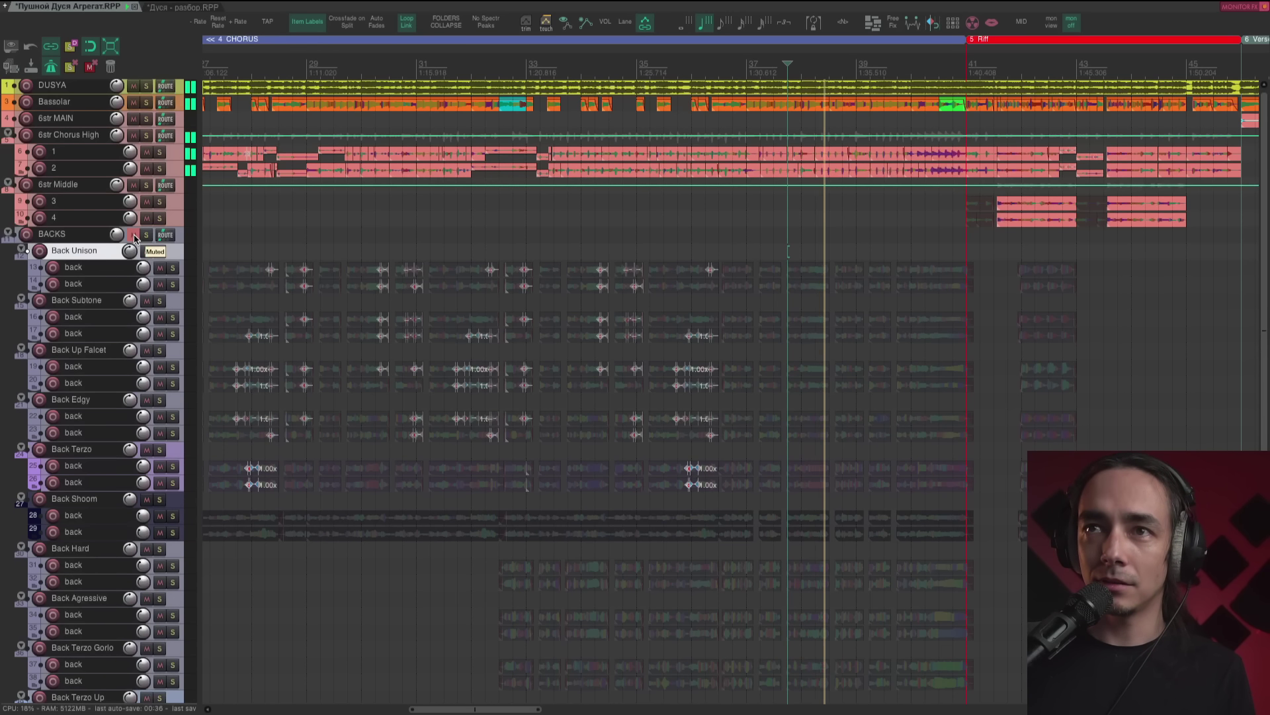
click(134, 235)
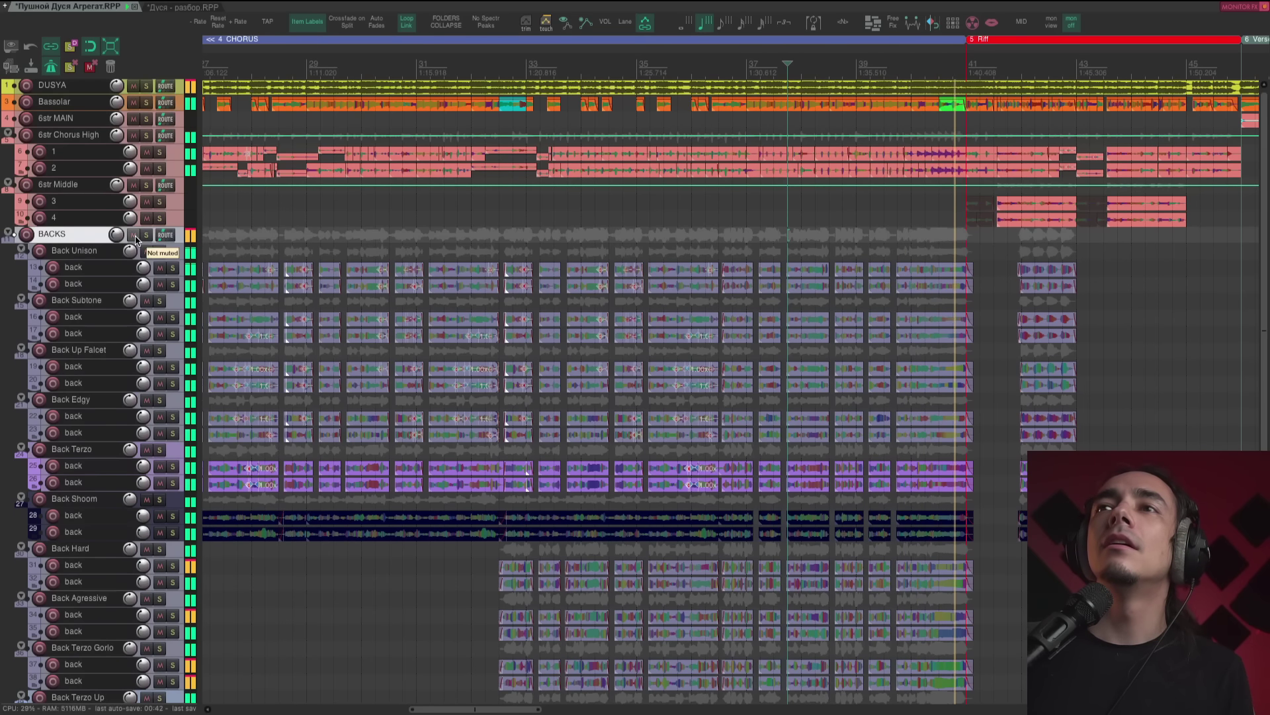
- Play the short backing phrase in the Riff section at about bar 42 with the full arrangement, toggling solo on DUSYA and BACKS
drag(545, 258, 232, 259)
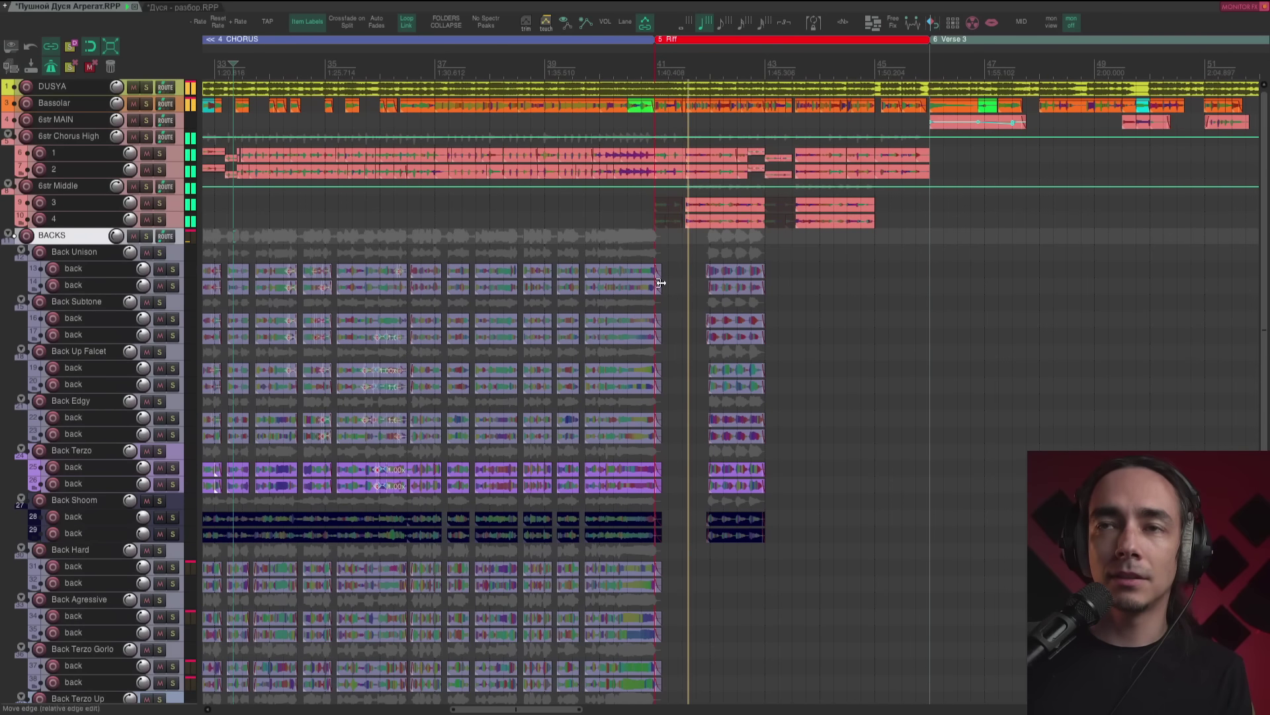
drag(689, 299, 554, 323)
scroll(581, 292, up, 1)
click(561, 250)
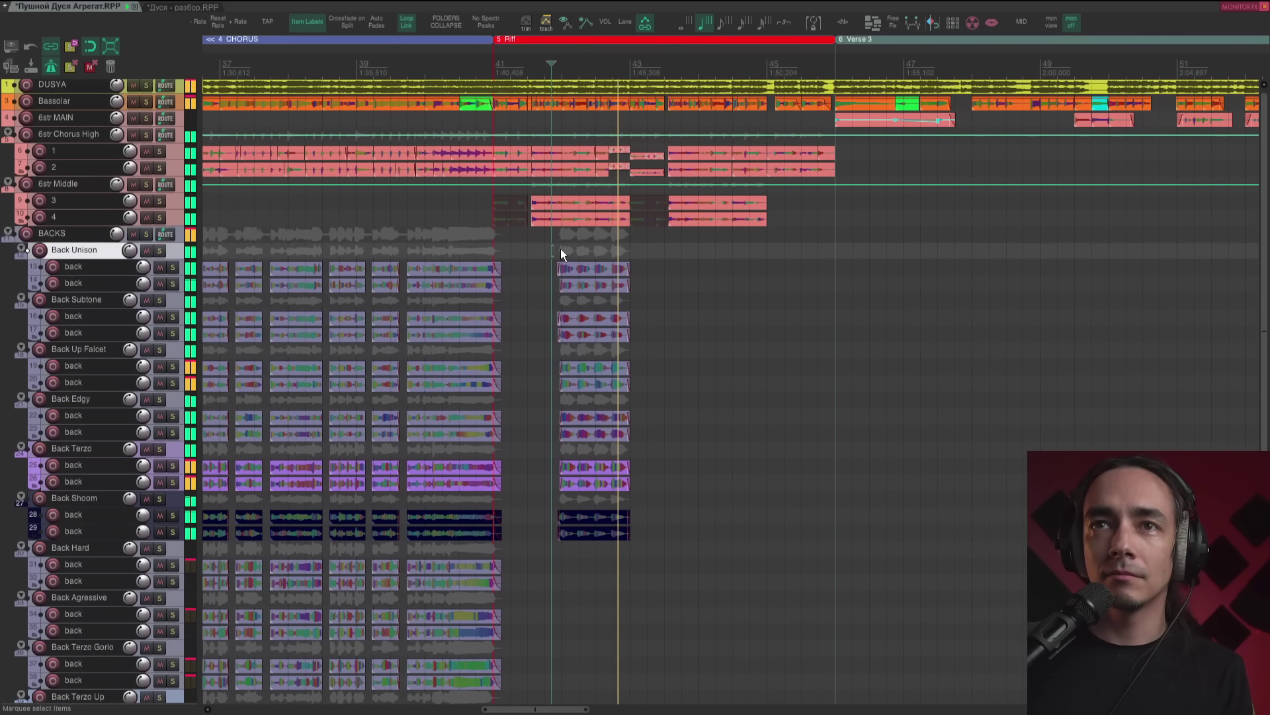
click(146, 86)
key(space)
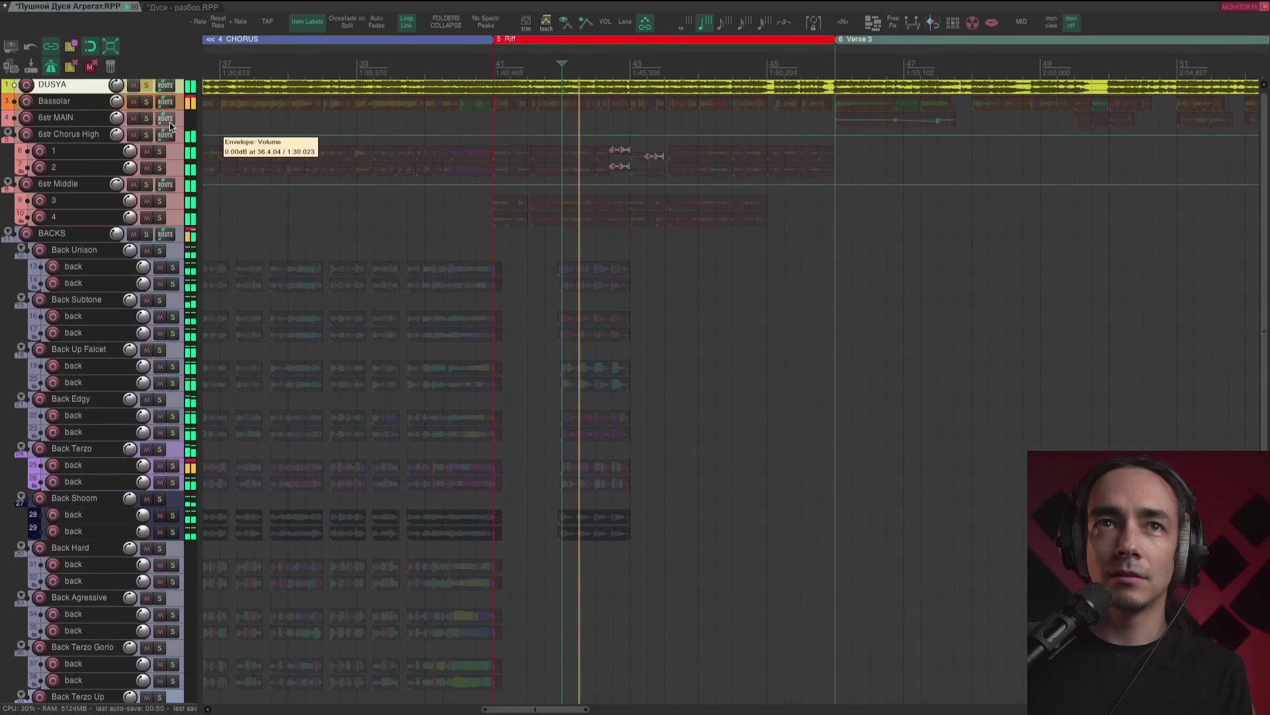
click(147, 87)
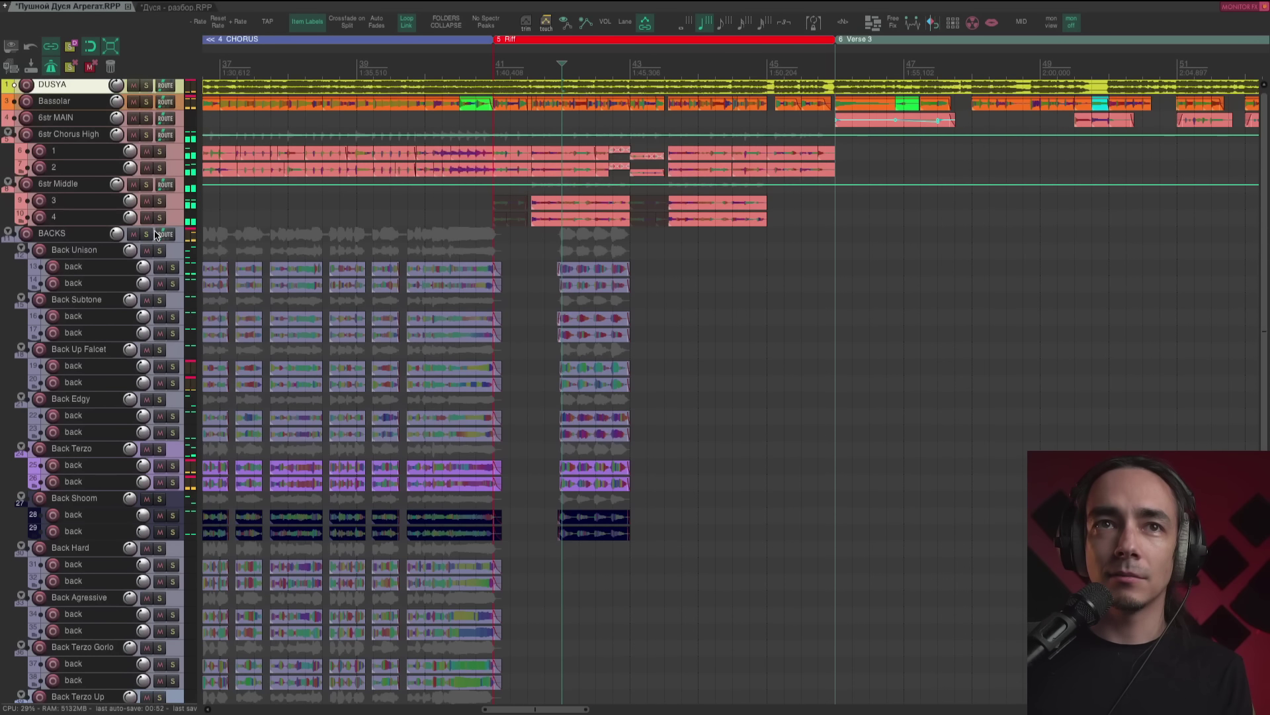
click(147, 234)
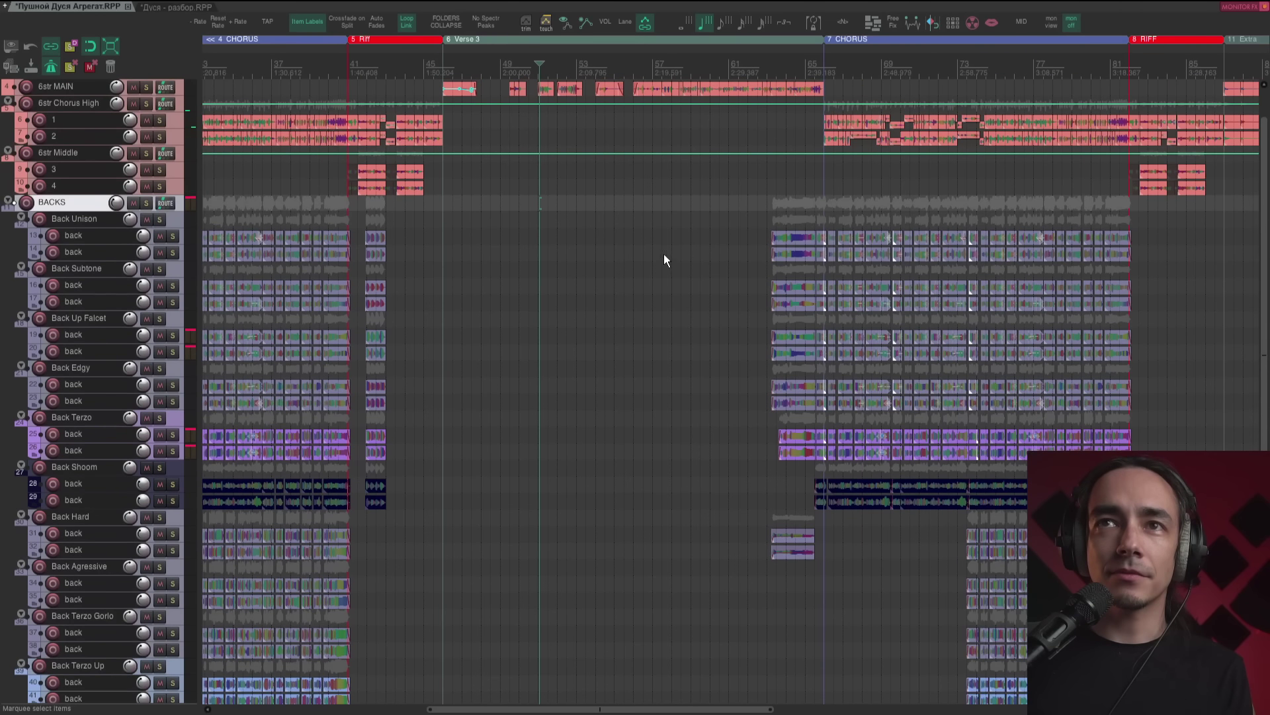
- Audition the backing lead-in from the end of Verse 3 into the next chorus, with BACKS soloed and with the full arrangement
drag(664, 254, 496, 249)
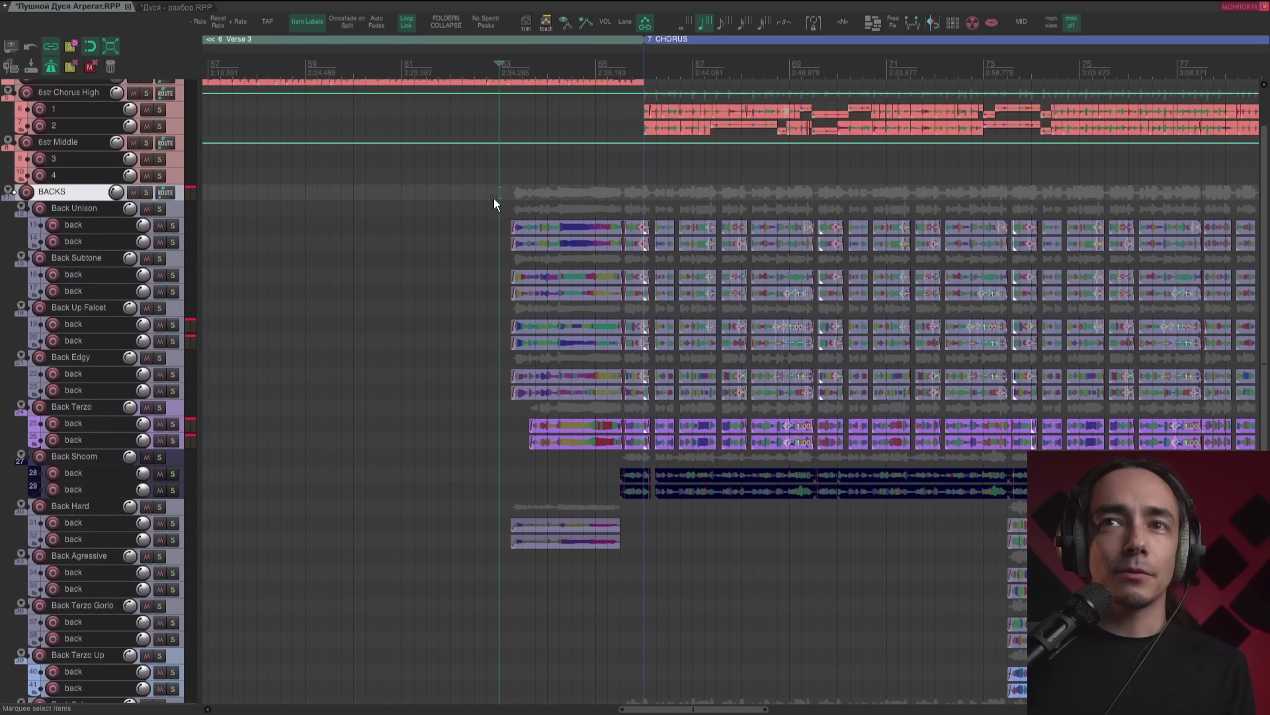
key(space)
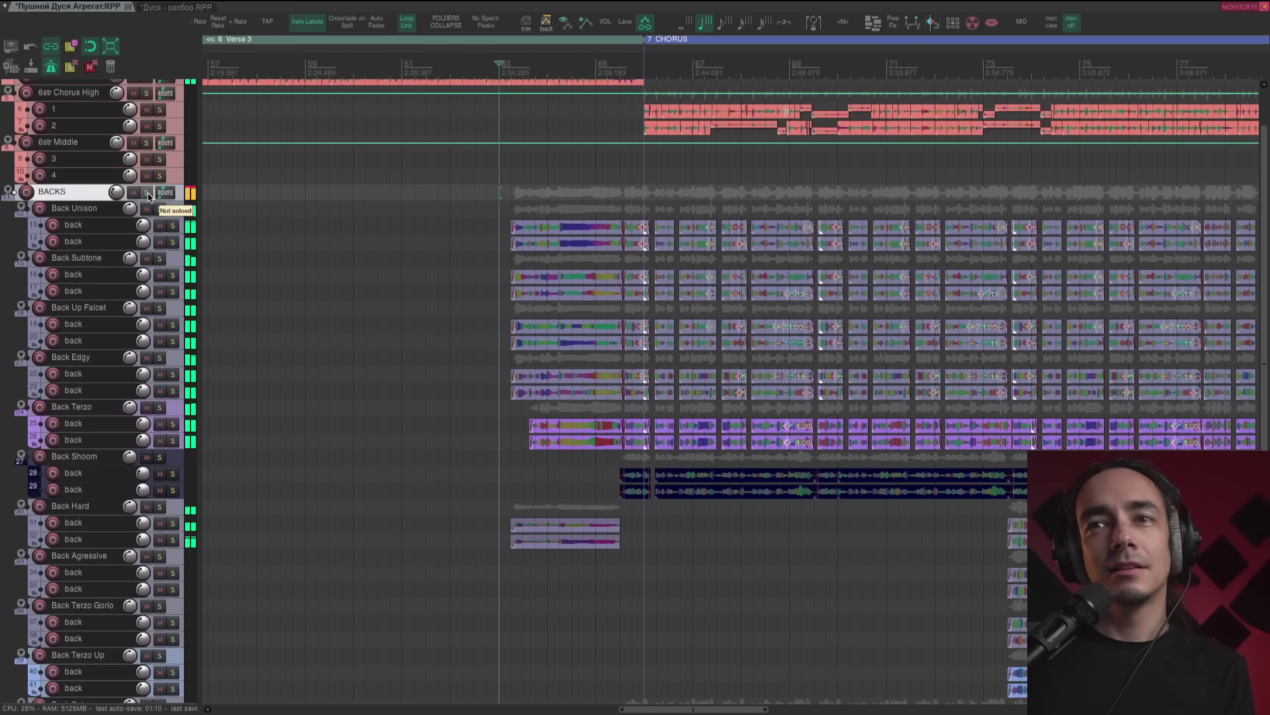
click(147, 193)
click(499, 203)
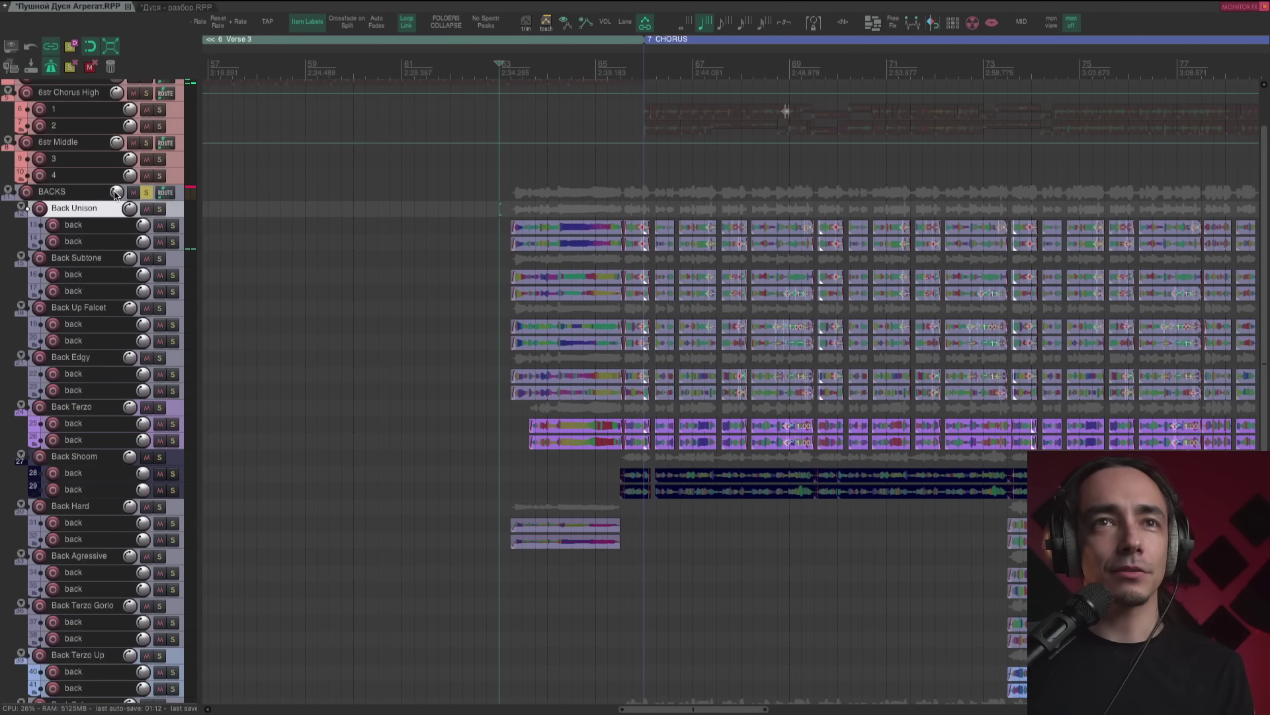
click(115, 193)
key(space)
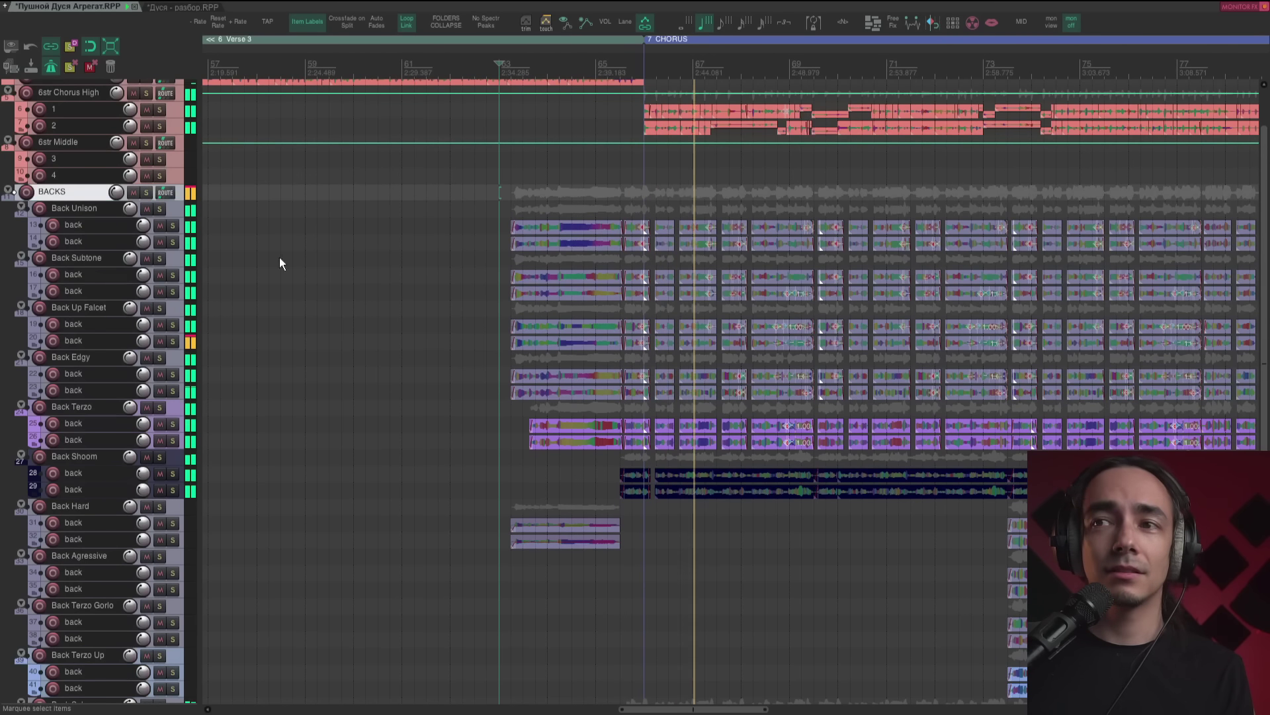
- Stop playback and place the edit cursor at the start of the drop section, at bar 90
drag(700, 368, 315, 283)
scroll(685, 311, down, 2)
click(850, 324)
drag(876, 325, 655, 331)
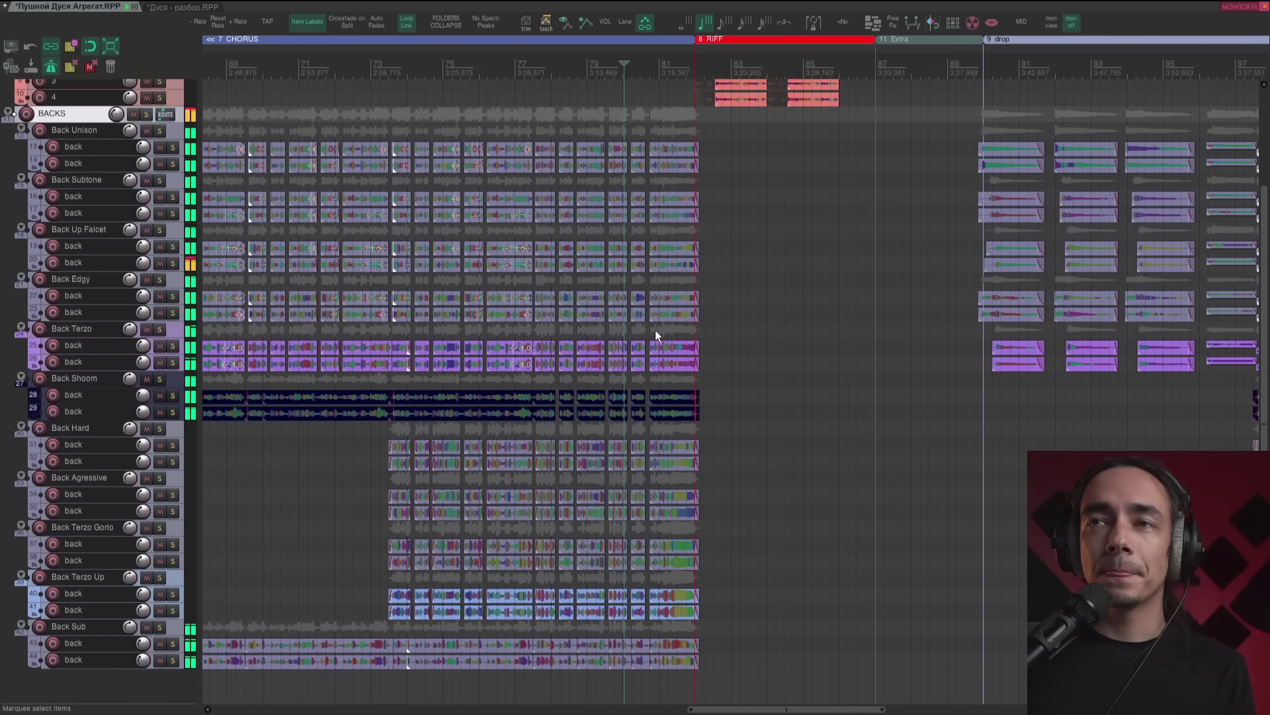
scroll(693, 369, up, 3)
scroll(693, 372, right, 8)
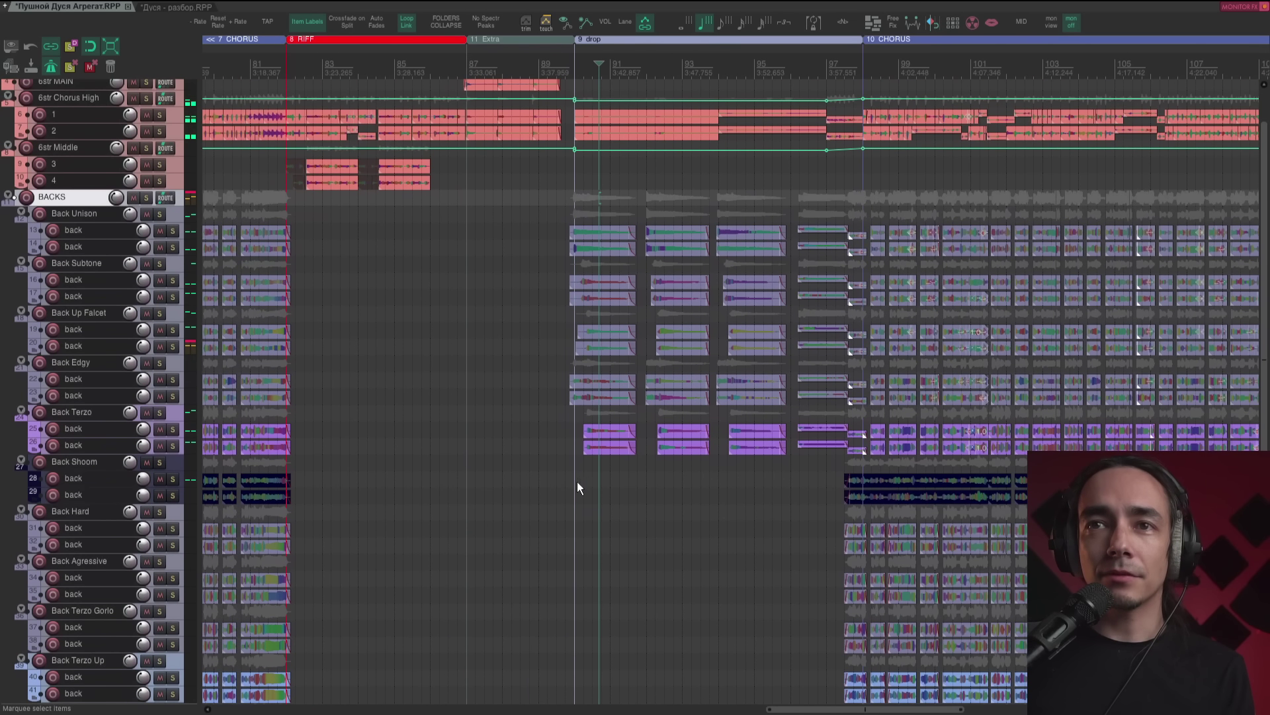
click(573, 483)
scroll(573, 482, up, 4)
scroll(128, 256, up, 1)
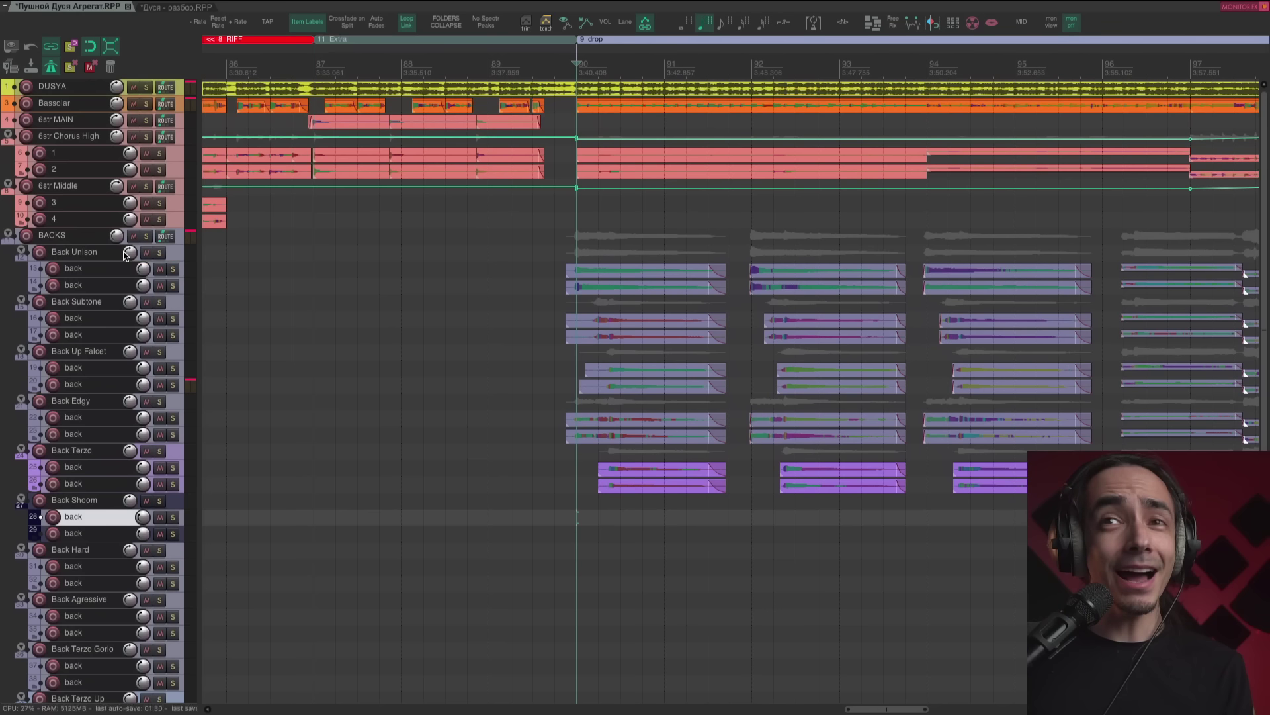
- Play the drop with BACKS soloed, narrowing the solo to Back Unison, Back Subtone, Back Up Falcet, Back Edgy and Back Terzo
click(146, 236)
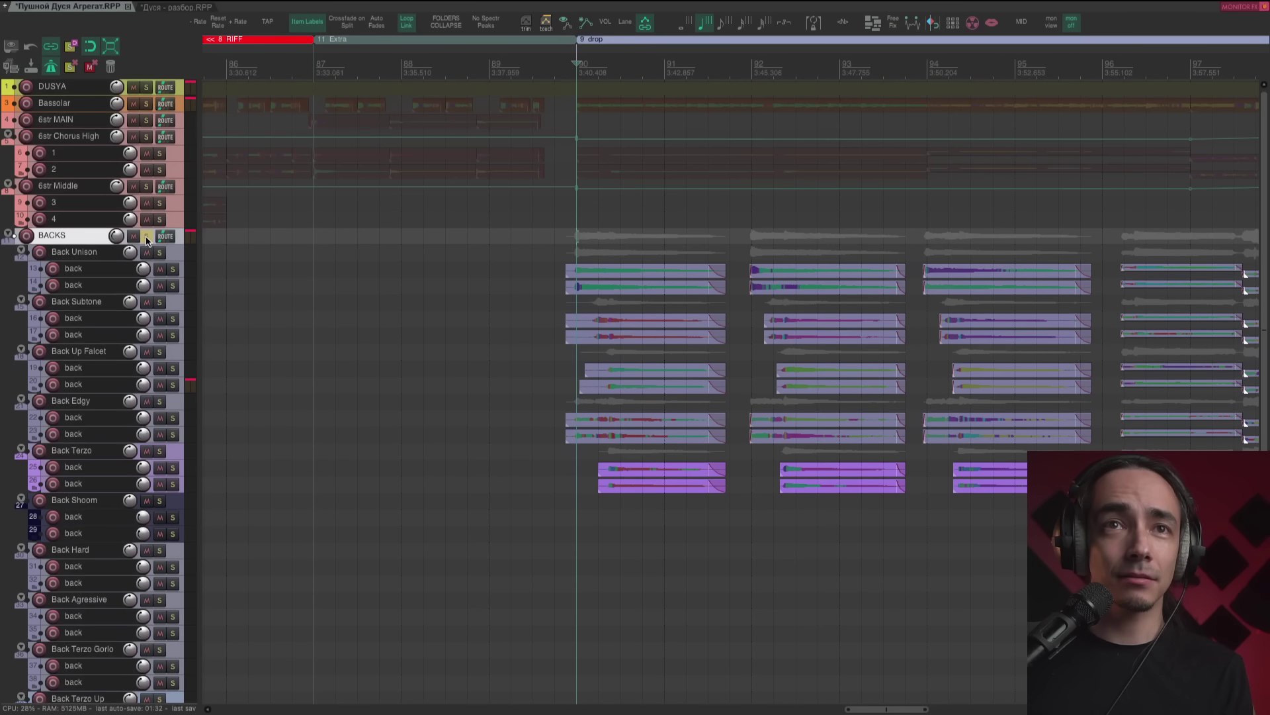
key(space)
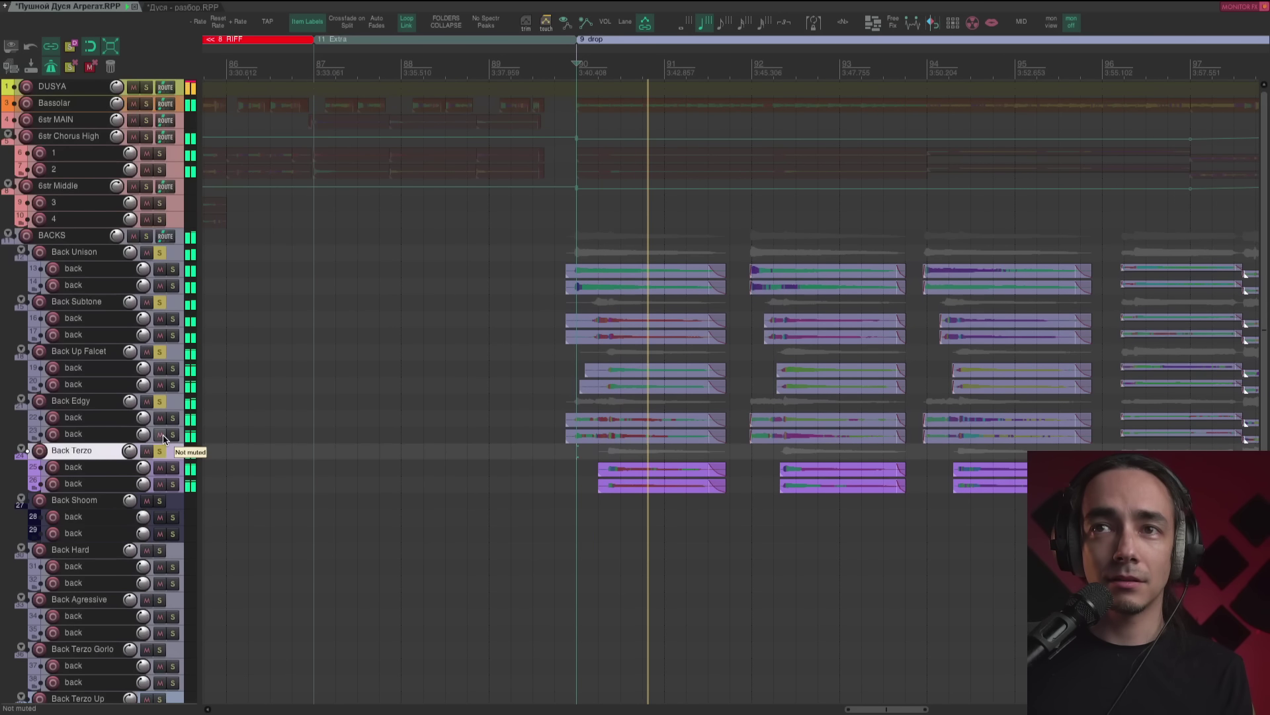
click(899, 452)
drag(899, 452, 530, 441)
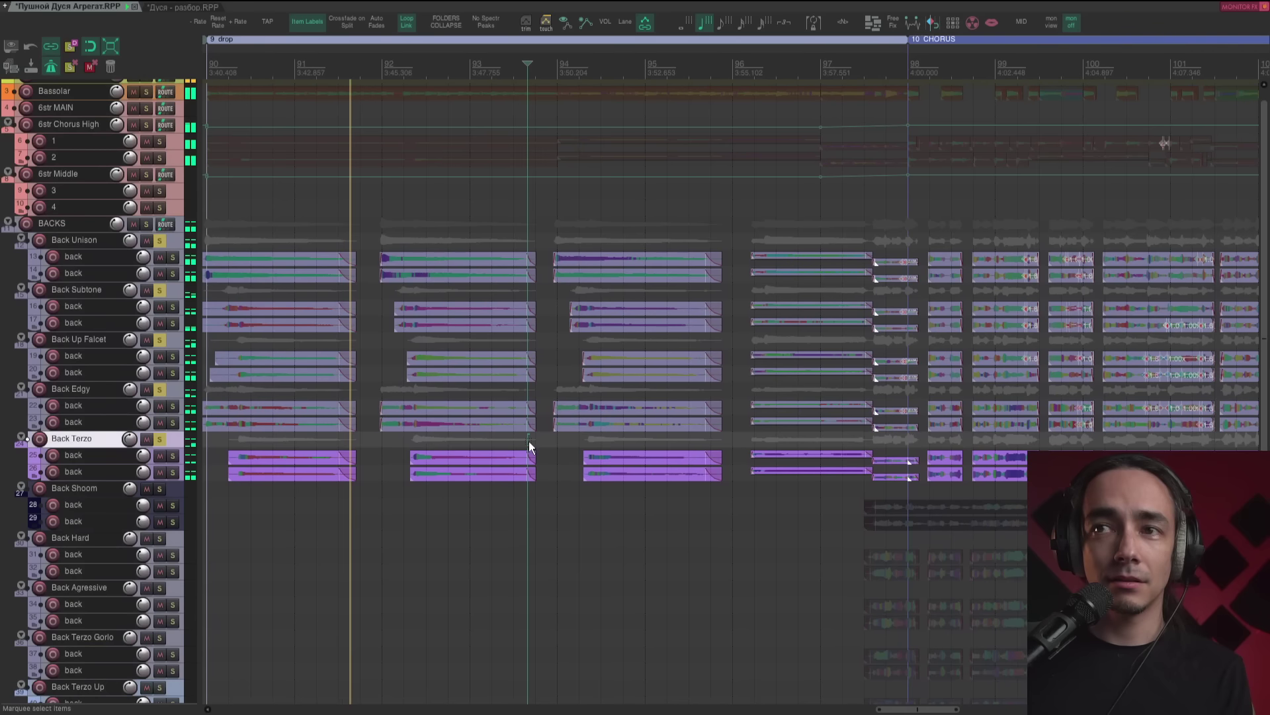
click(118, 227)
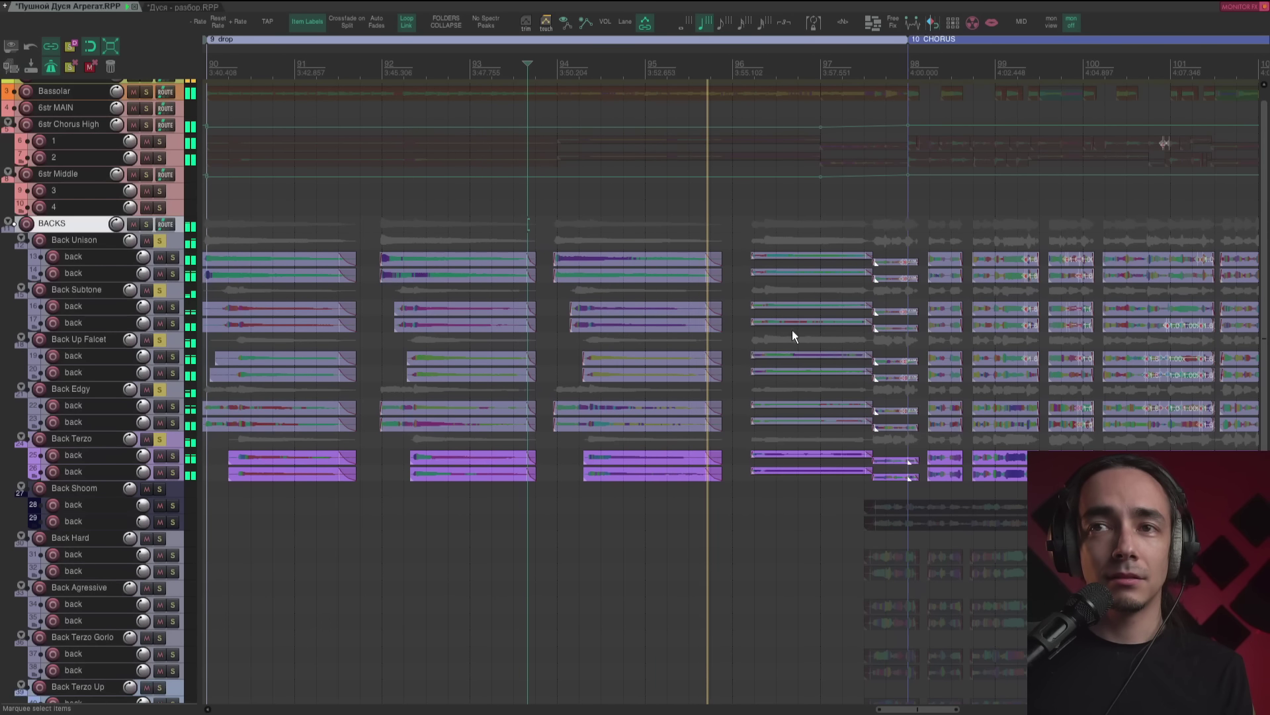
- Clear the solos and play the transition from the drop into the following chorus from about bar 96 with the full arrangement
drag(792, 331, 509, 375)
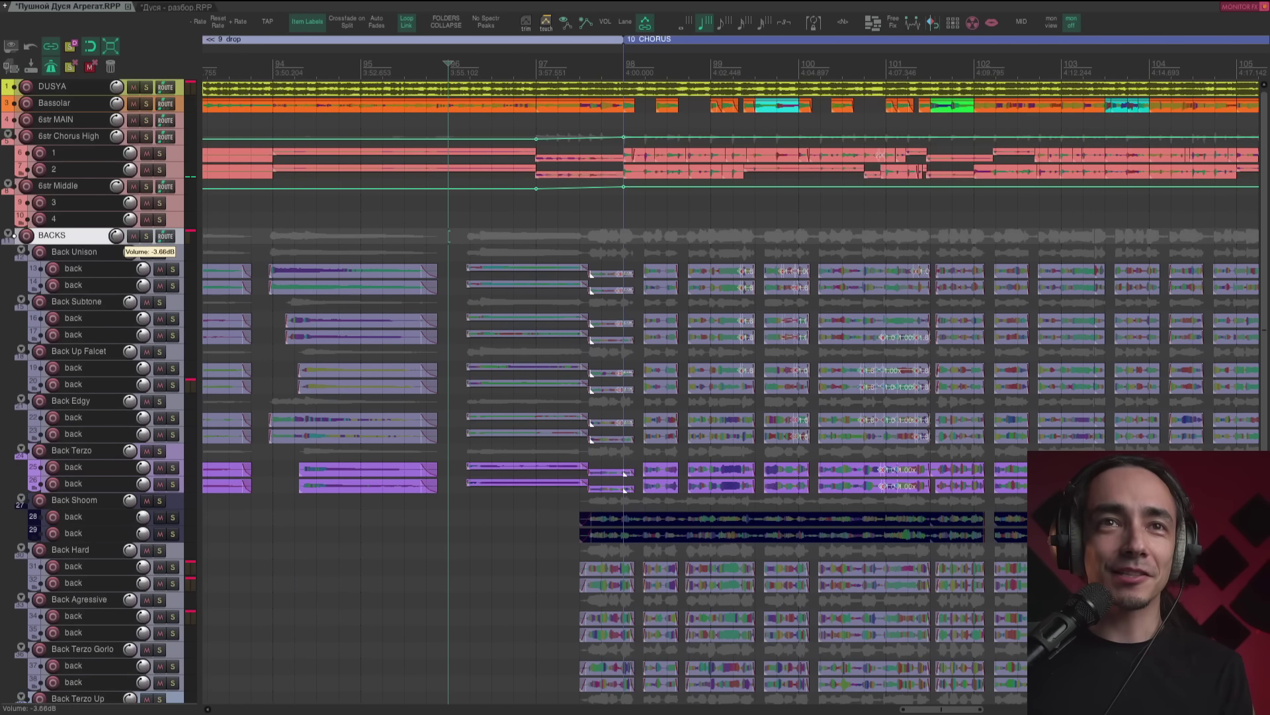
key(space)
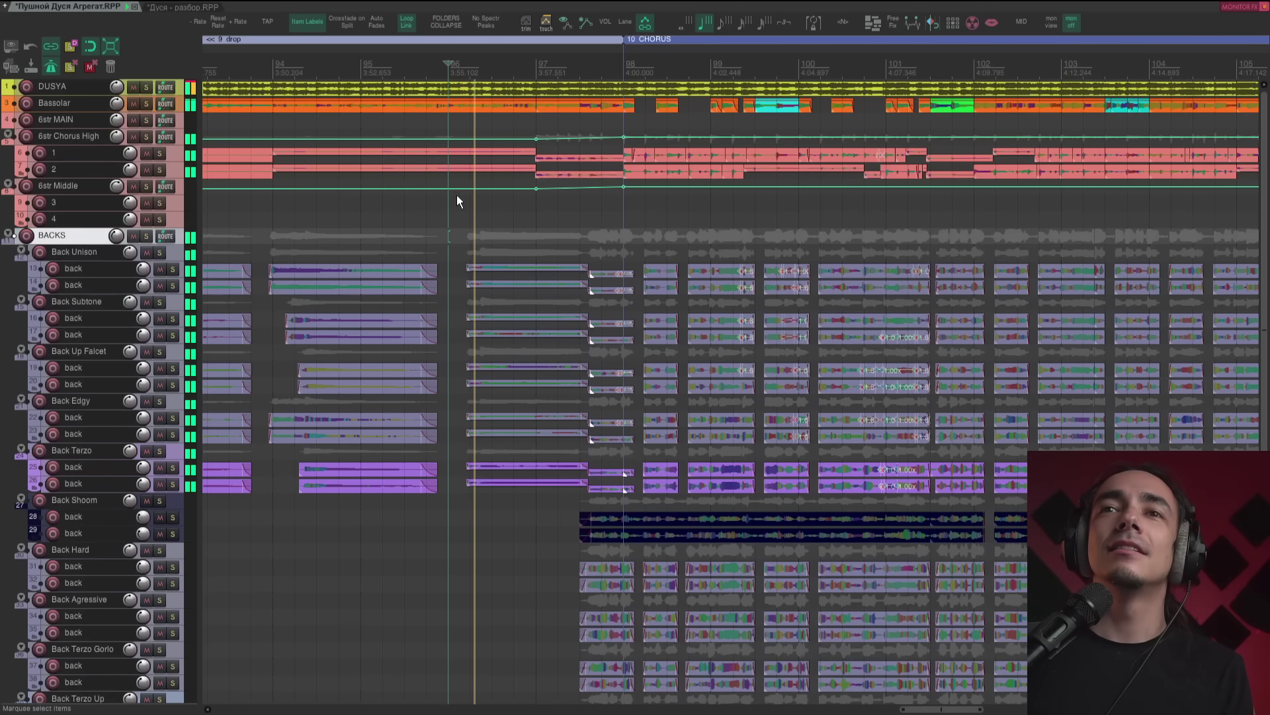
drag(485, 203, 603, 226)
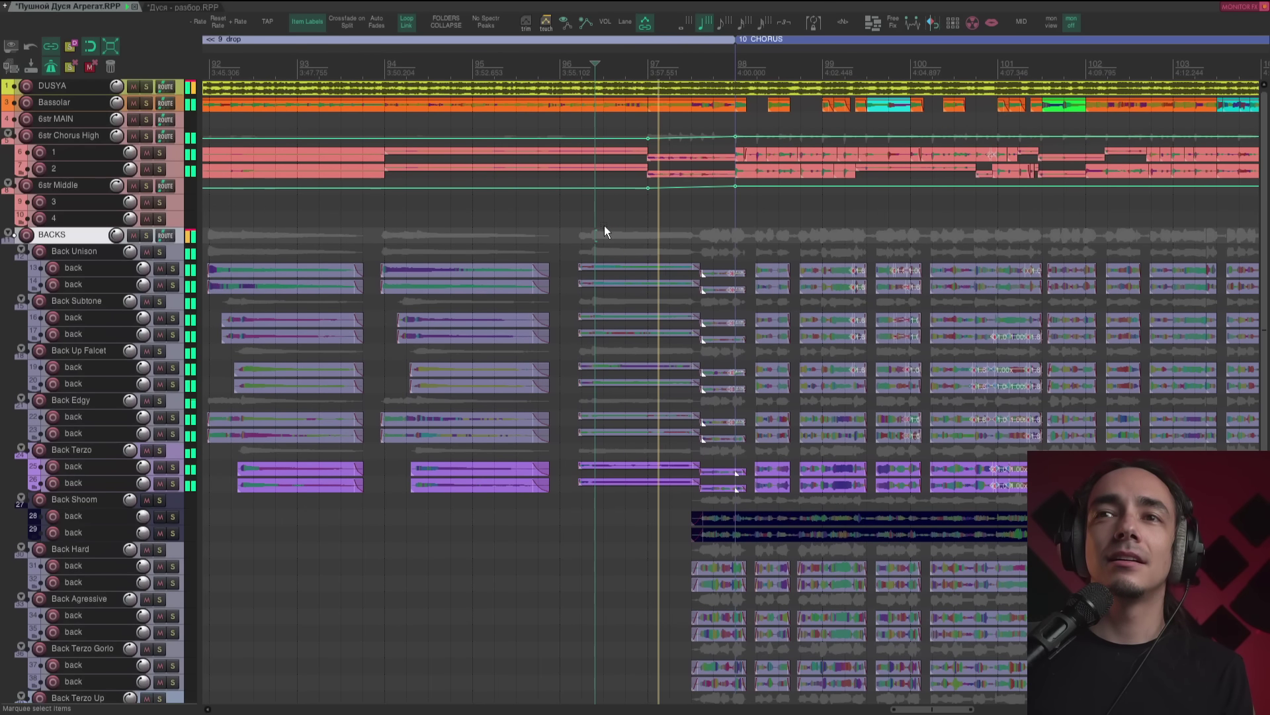